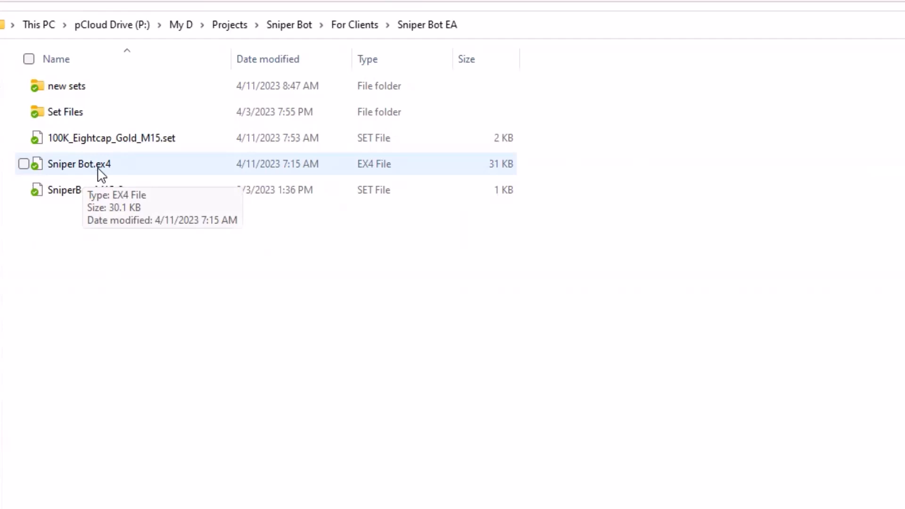
- Copy Sniper Bot.ex4 from the Sniper Bot EA folder and switch to the remote desktop session running MetaTrader 4
right_click(70, 175)
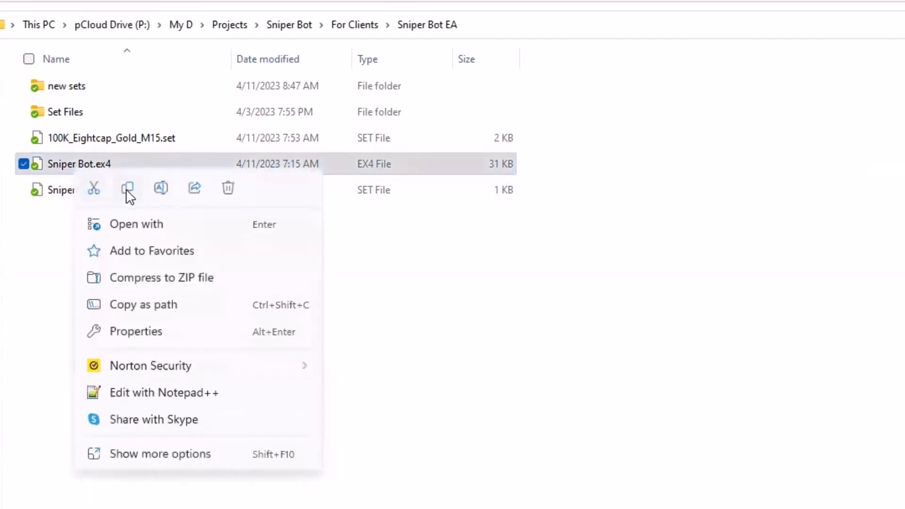
click(126, 192)
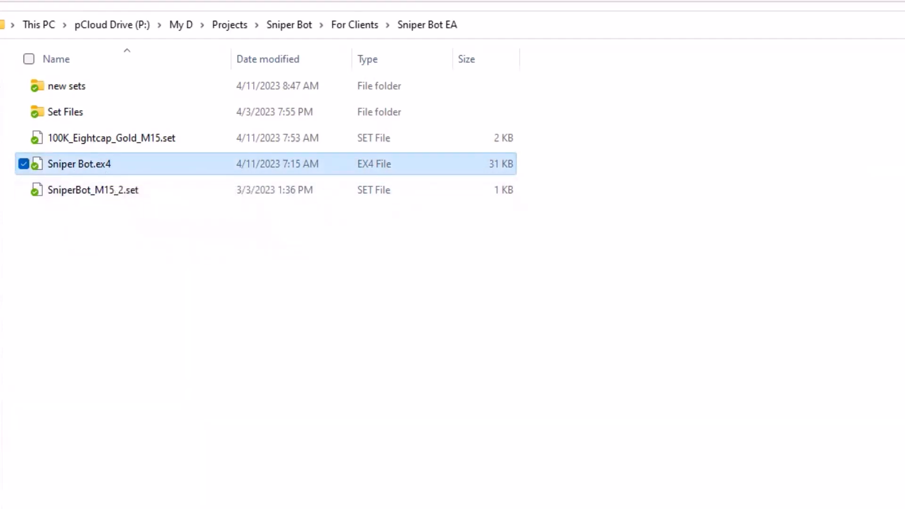
click(578, 498)
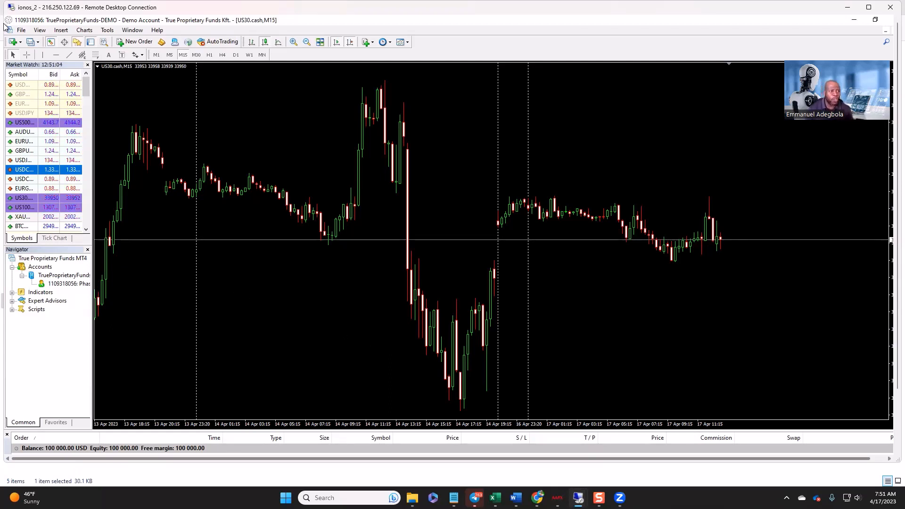
- Open the terminal's data folder and go to its MQL4 > Experts subfolder
click(21, 30)
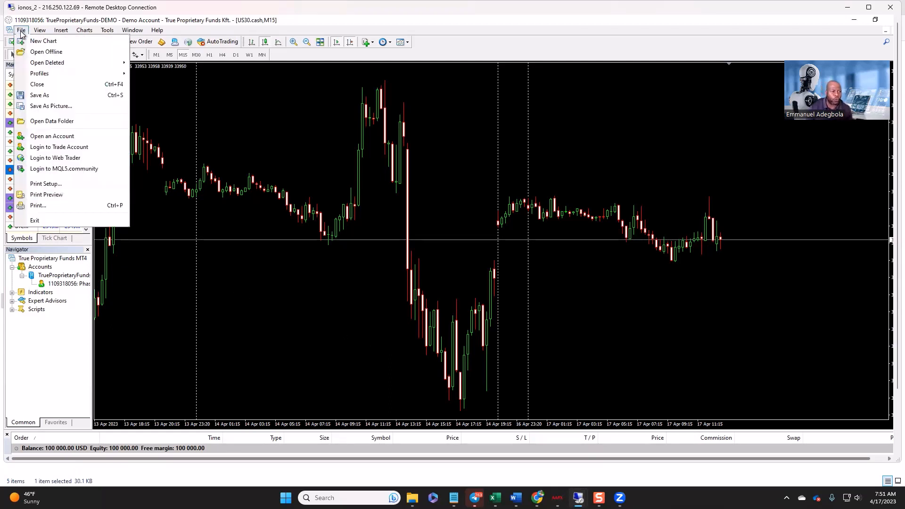
click(56, 122)
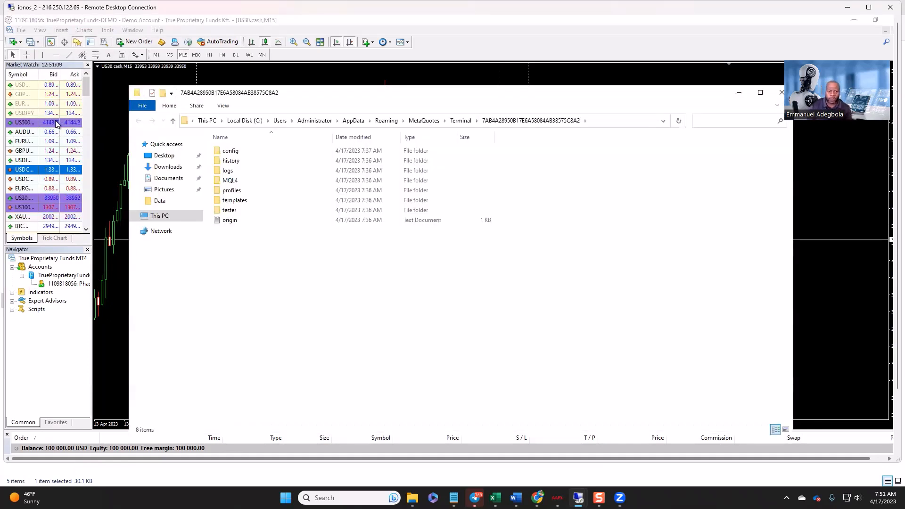
double_click(228, 181)
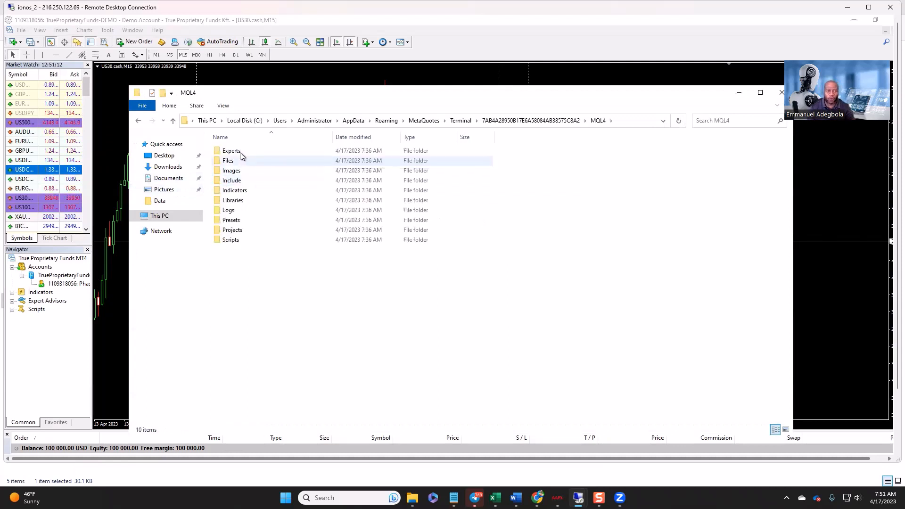
double_click(240, 155)
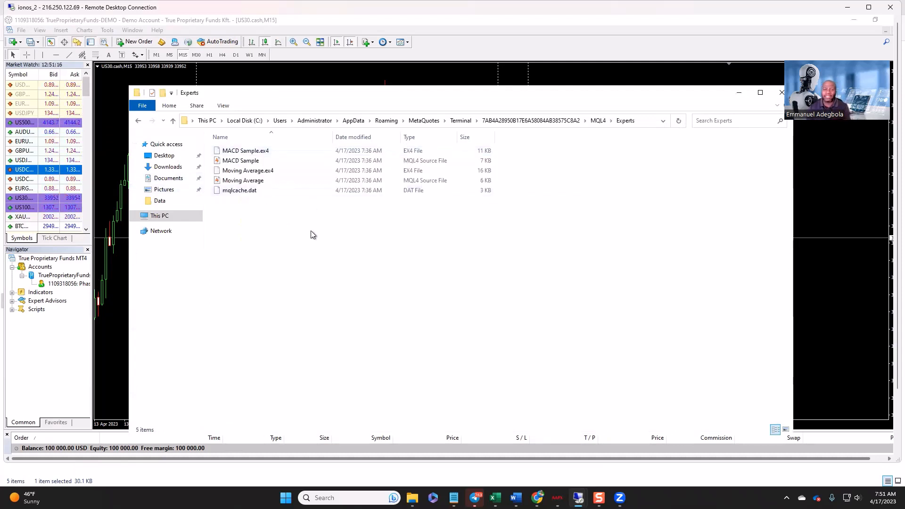
- Delete all existing files in the Experts folder and paste the copied Sniper Bot.ex4 there
key(ctrl+a)
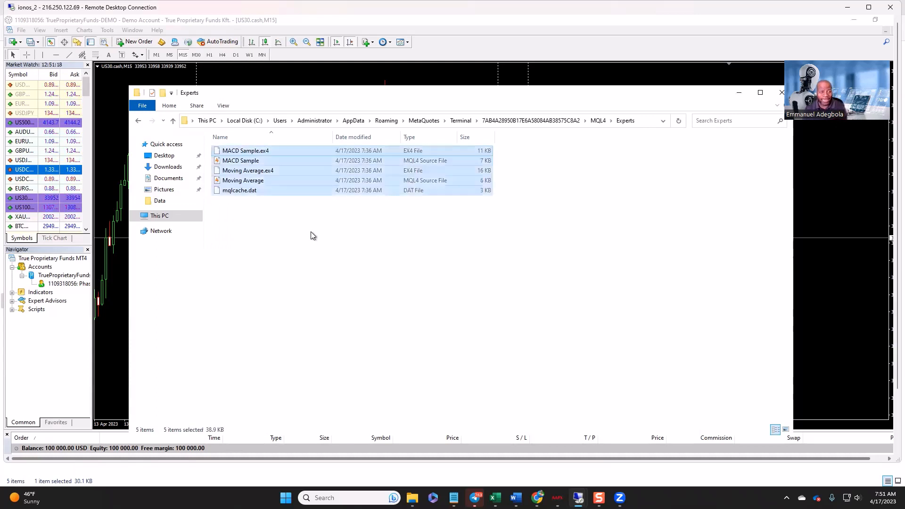
key(Delete)
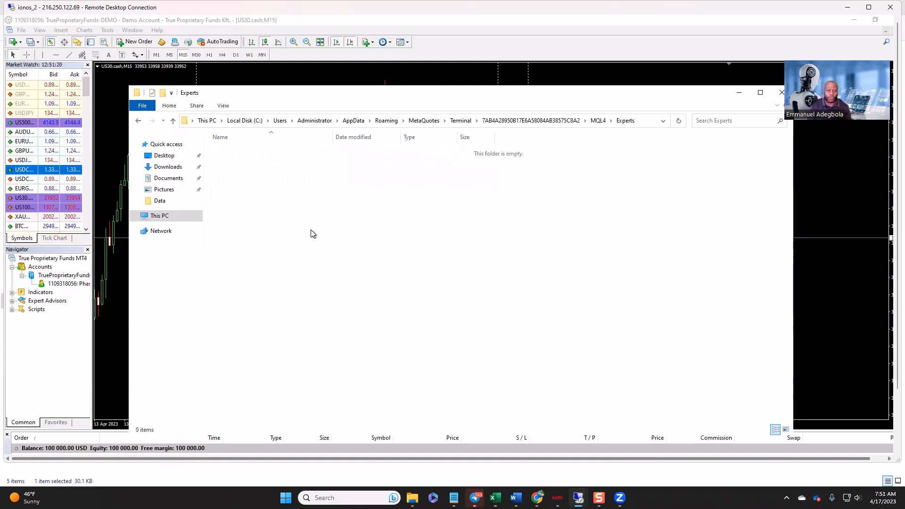
right_click(239, 182)
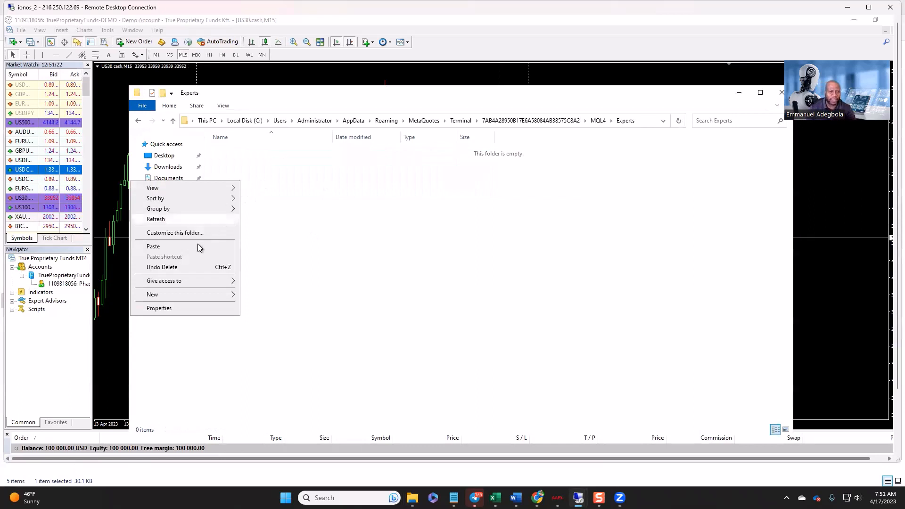
click(185, 247)
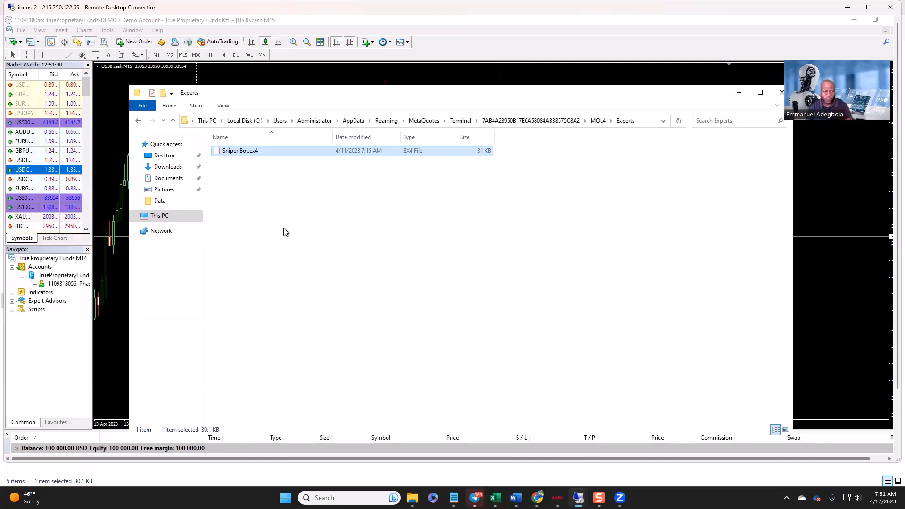
click(248, 167)
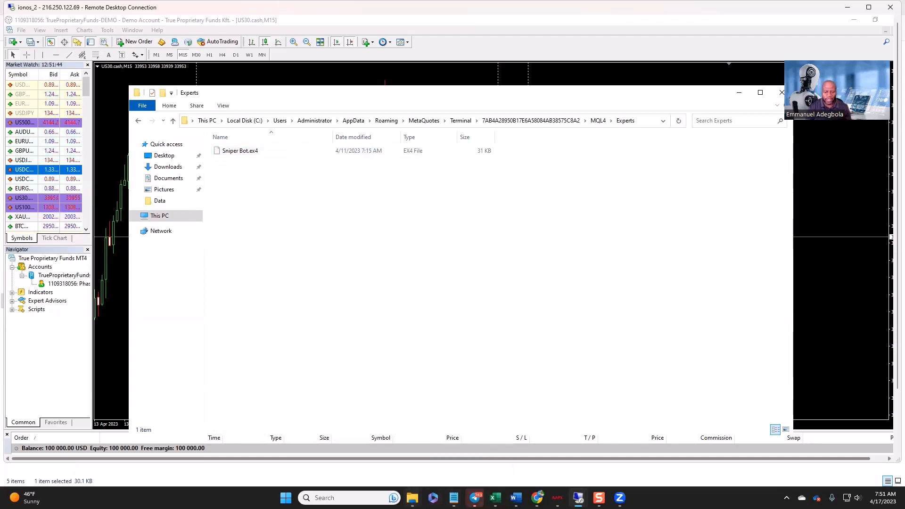
- Switch back to the local Sniper Bot EA folder and copy the SniperBot_M15_2.set file
mouse_move(412, 498)
click(238, 447)
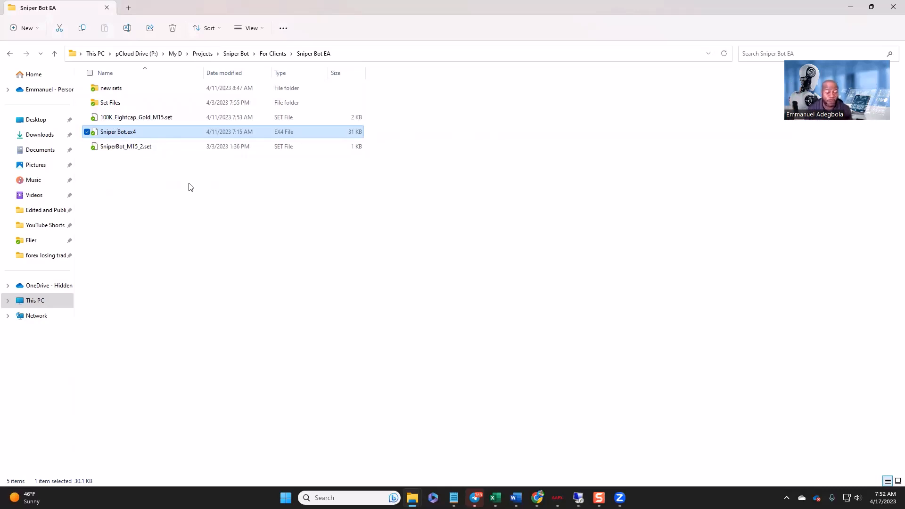
right_click(121, 148)
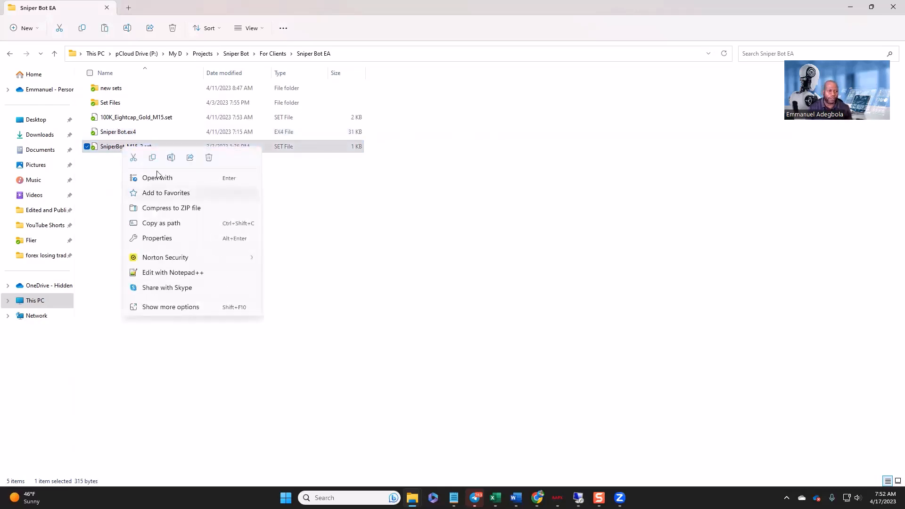
click(152, 160)
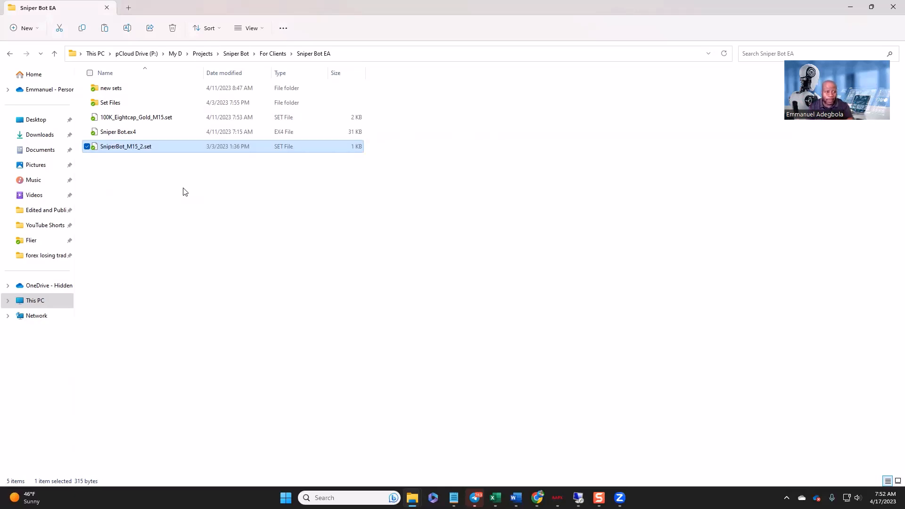
right_click(117, 147)
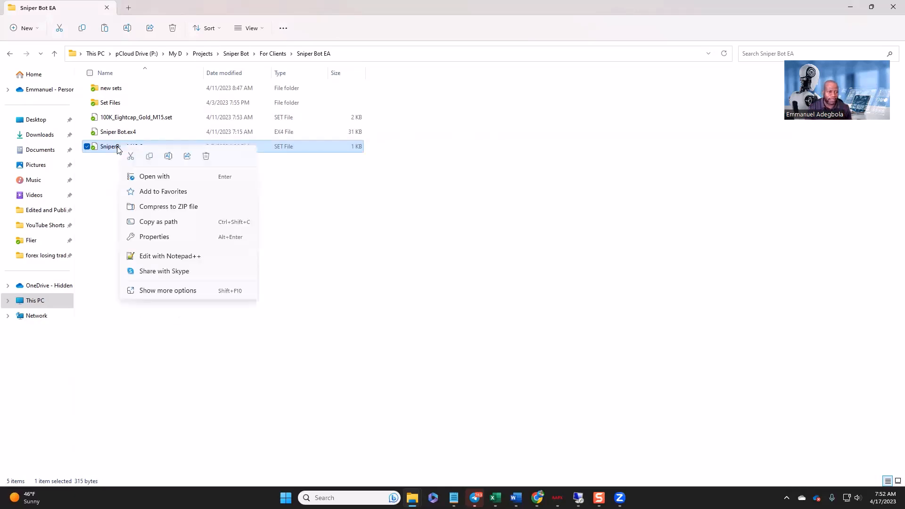
click(149, 158)
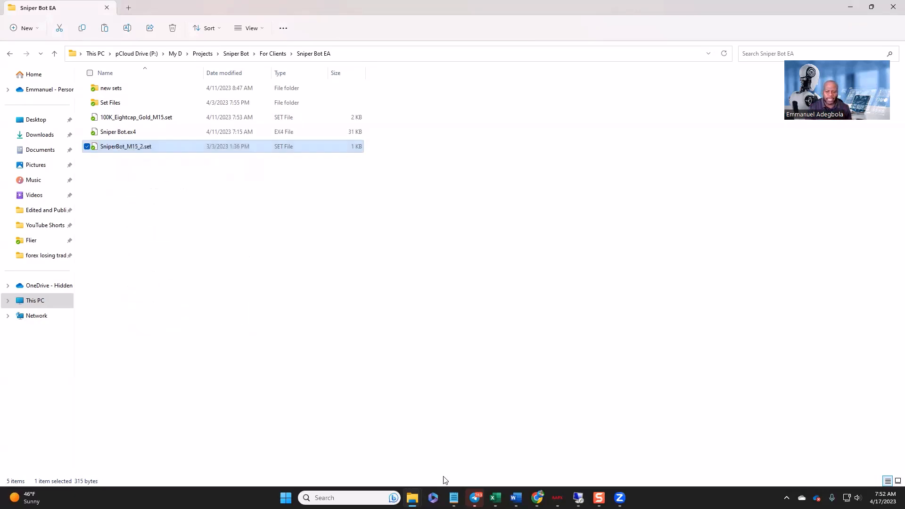
- Return to the remote desktop session and paste SniperBot_M15_2.set into the MQL4 > Presets folder
mouse_move(474, 497)
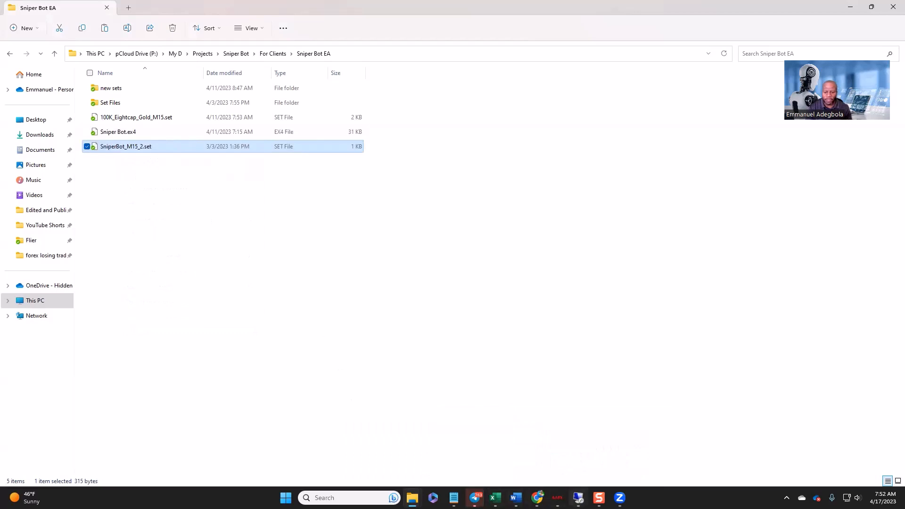
mouse_move(578, 497)
click(605, 457)
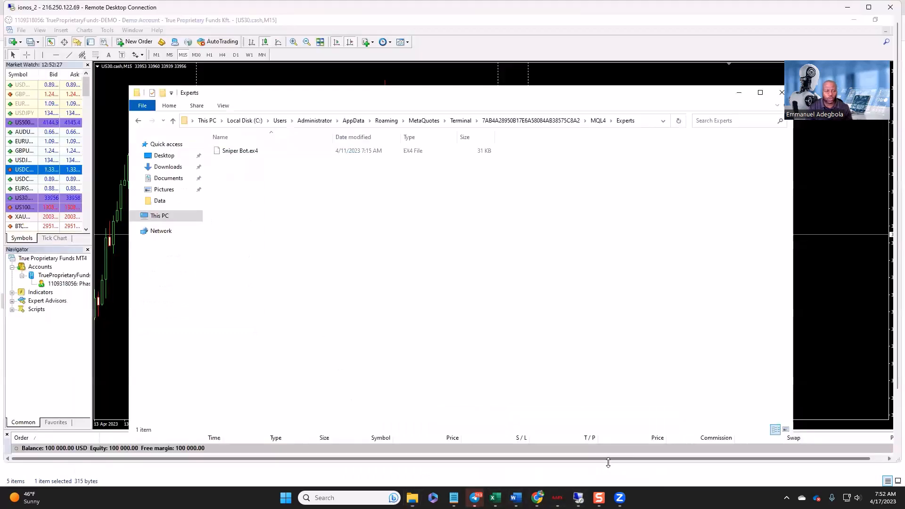
click(173, 120)
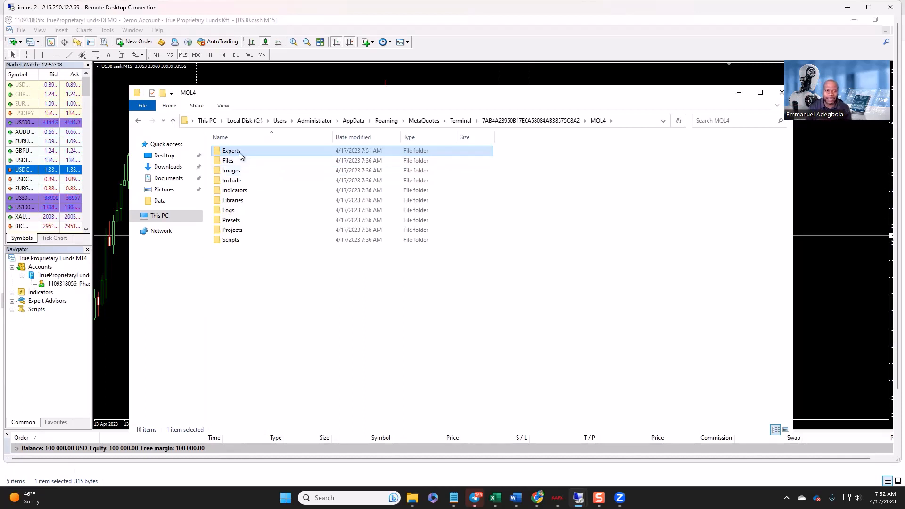
double_click(236, 224)
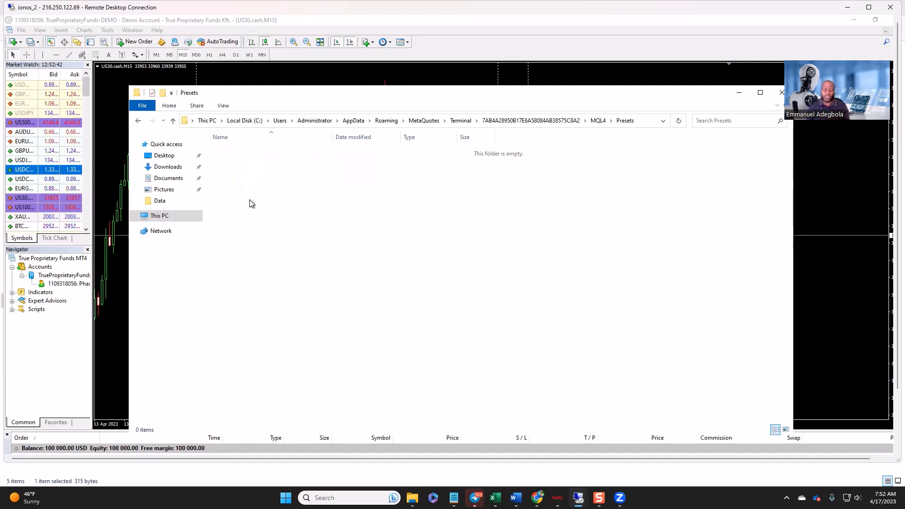
right_click(240, 170)
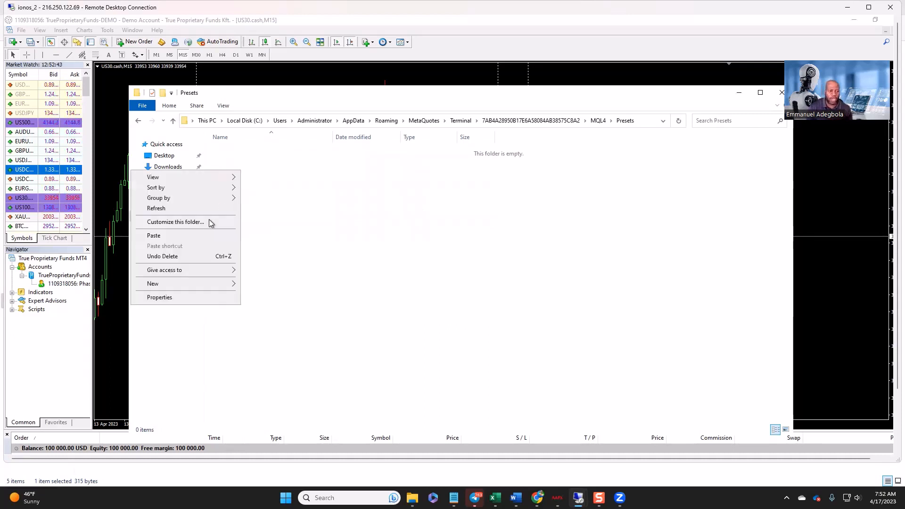
click(177, 235)
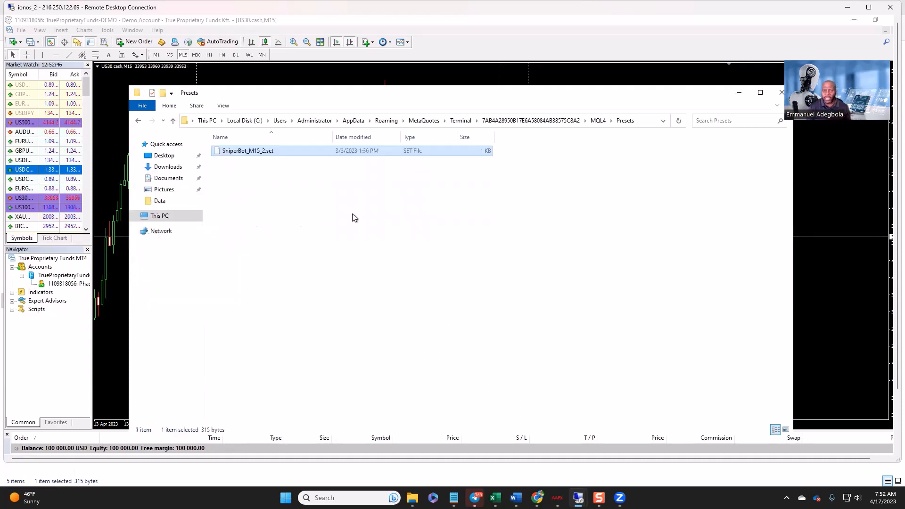
- Put away the Presets folder window, then refresh the Expert Advisors list in the Navigator and expand it
drag(650, 90, 606, 92)
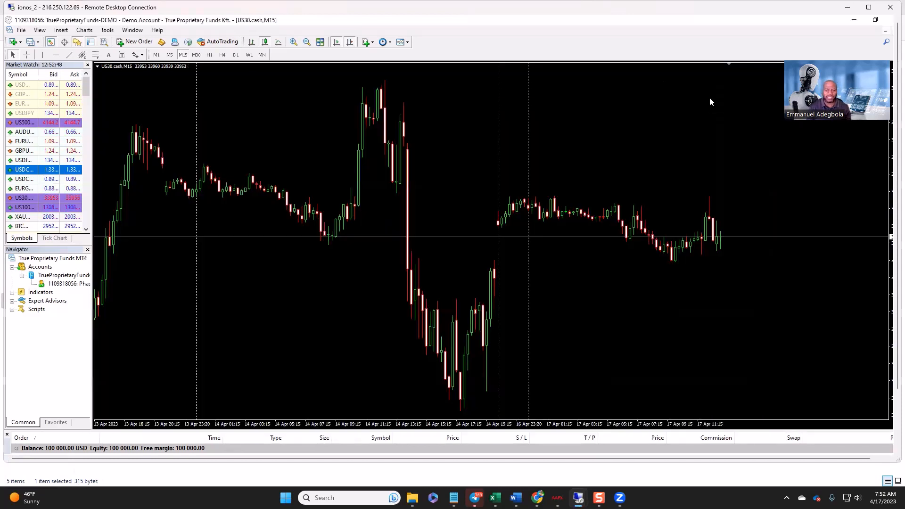
click(737, 95)
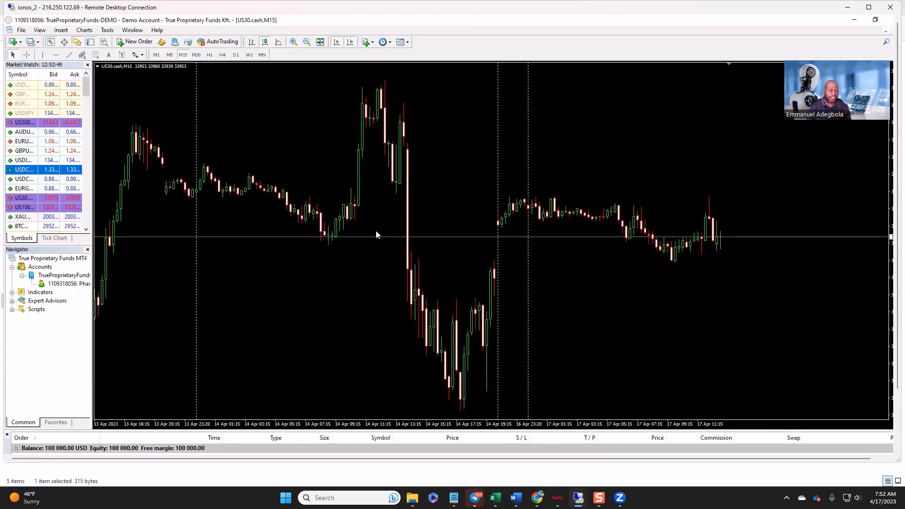
right_click(22, 305)
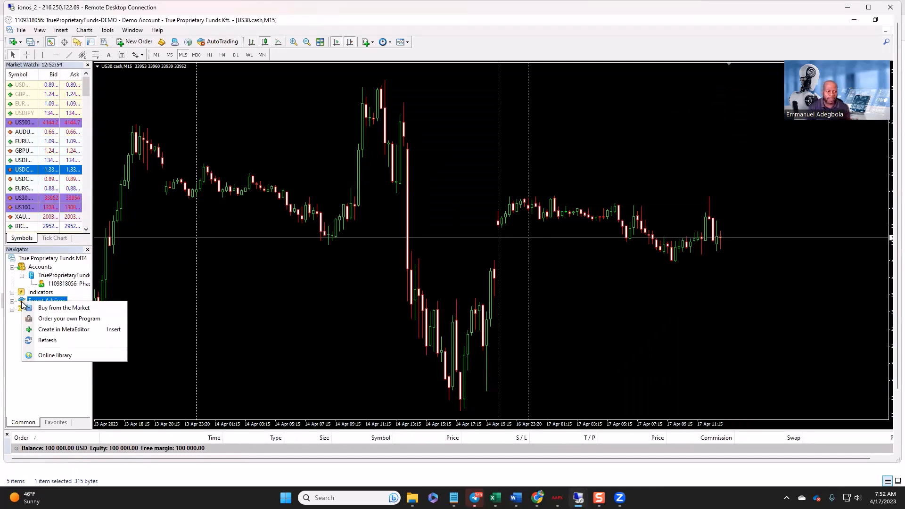
click(49, 341)
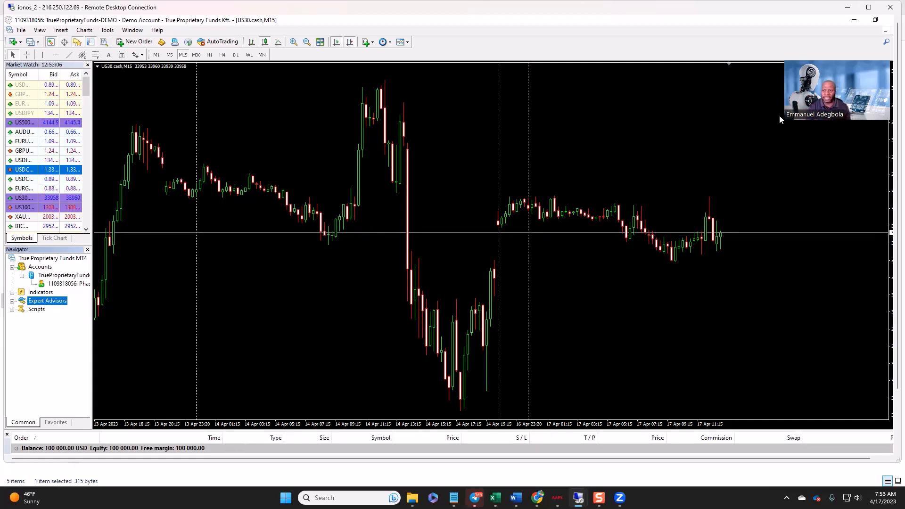
drag(718, 48, 606, 55)
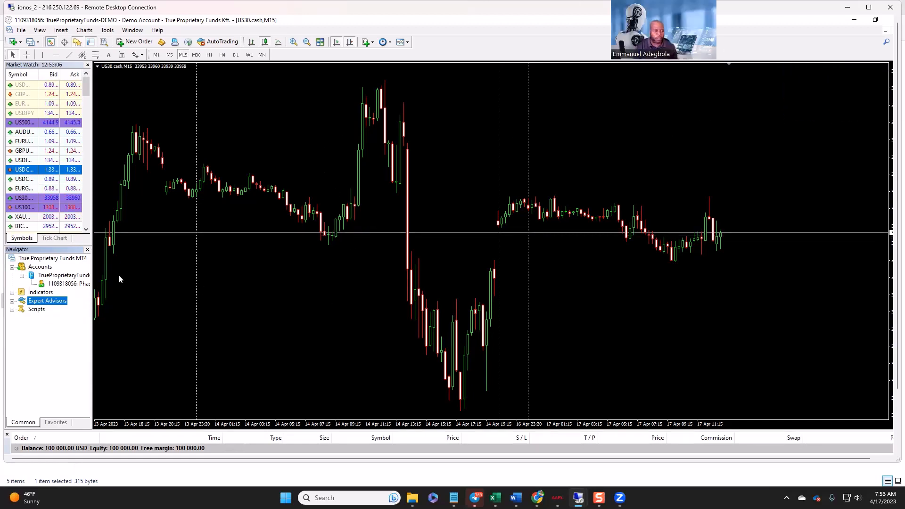
click(12, 301)
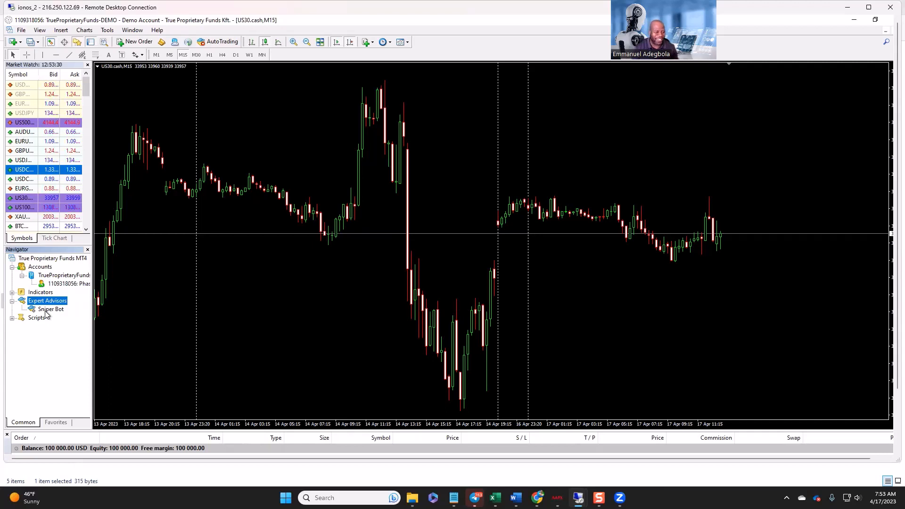
- Attach the Sniper Bot expert advisor to the US30.cash M15 chart and bring up its input parameters
right_click(46, 312)
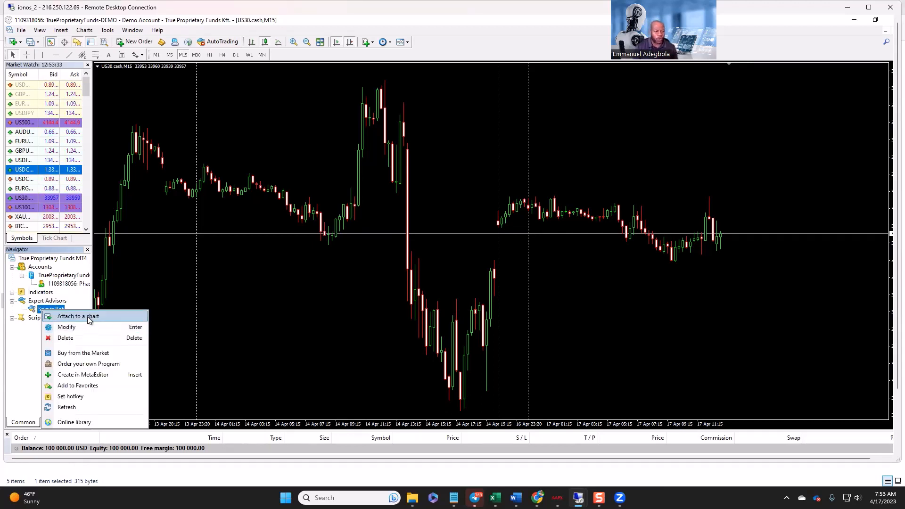
click(86, 316)
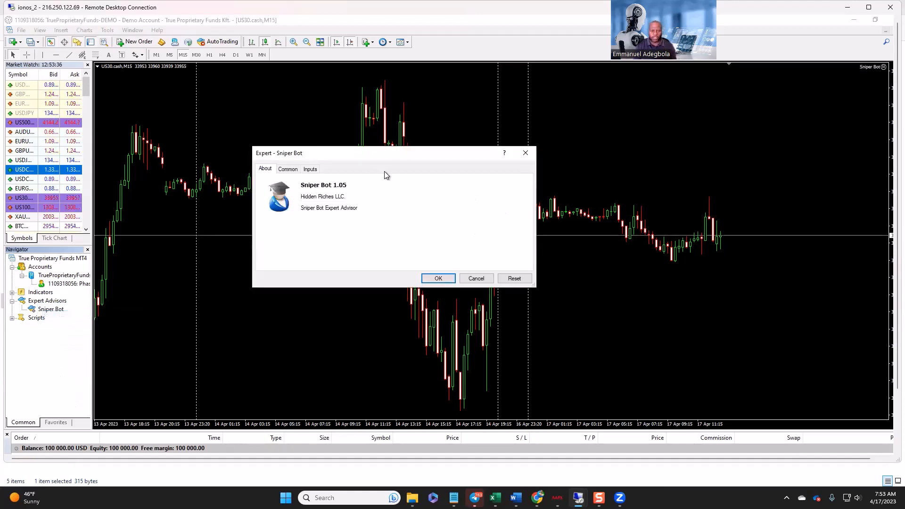
click(295, 172)
click(310, 169)
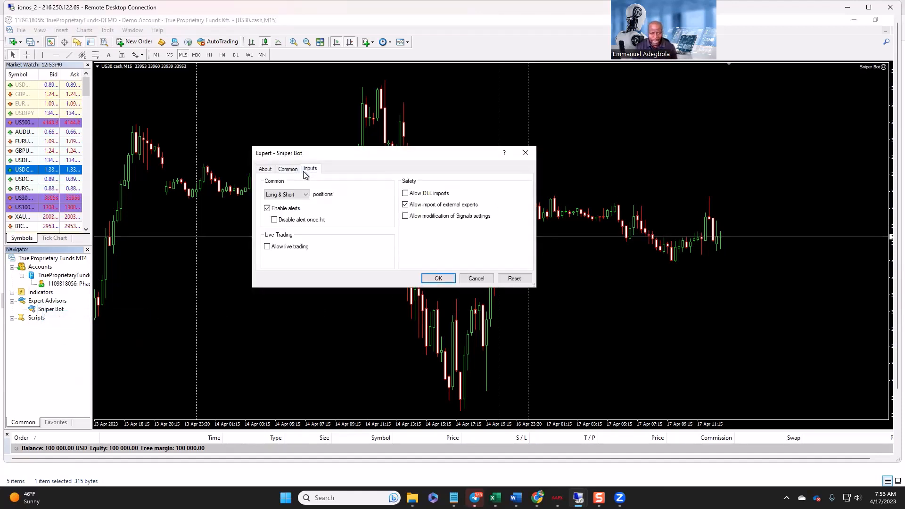
drag(417, 147, 412, 105)
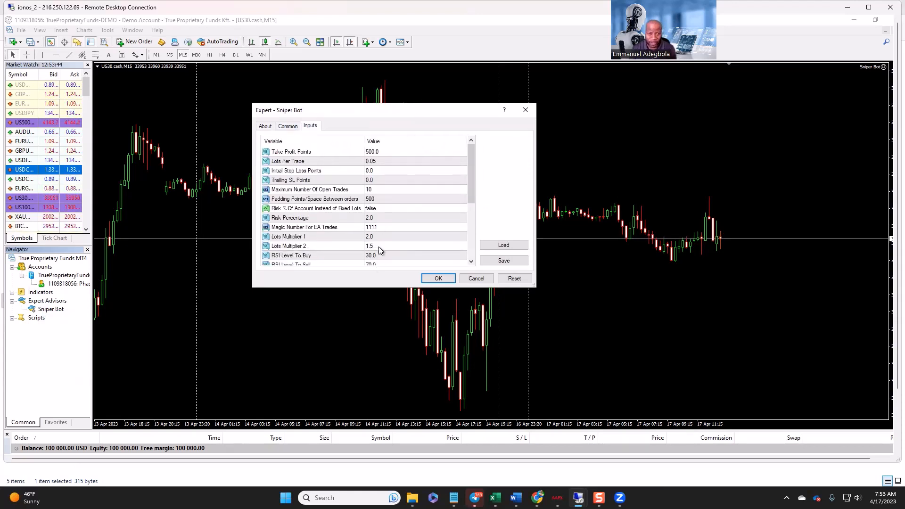
- Load the SniperBot_M15_2.set preset into the Sniper Bot input parameters
click(504, 246)
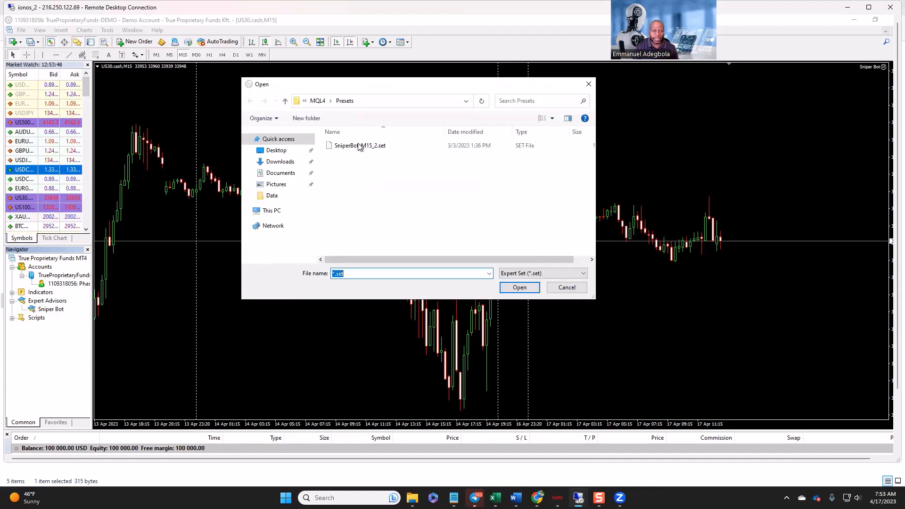
click(358, 147)
double_click(358, 147)
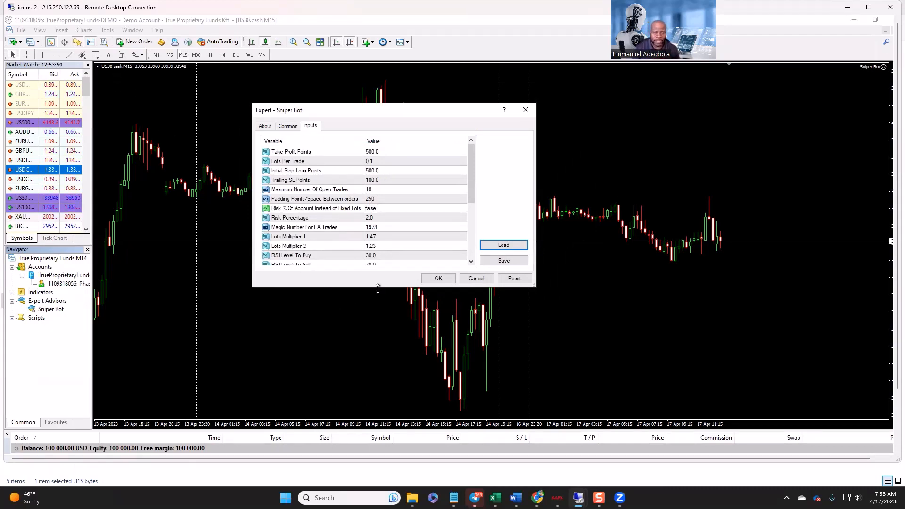
- Enlarge the Sniper Bot settings dialog, then set Lots Per Trade to 1.0 and Take Profit Points to 5000.0
drag(379, 287, 380, 358)
double_click(372, 161)
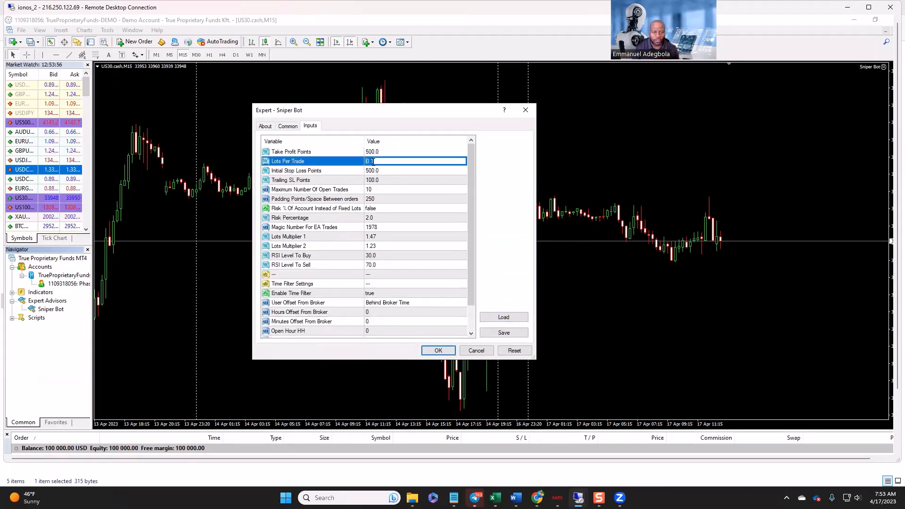
text(1.0)
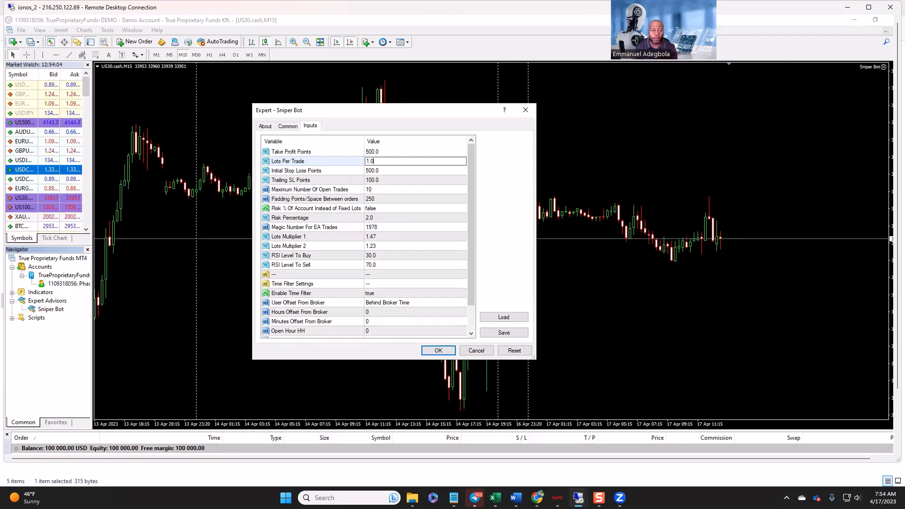
double_click(372, 152)
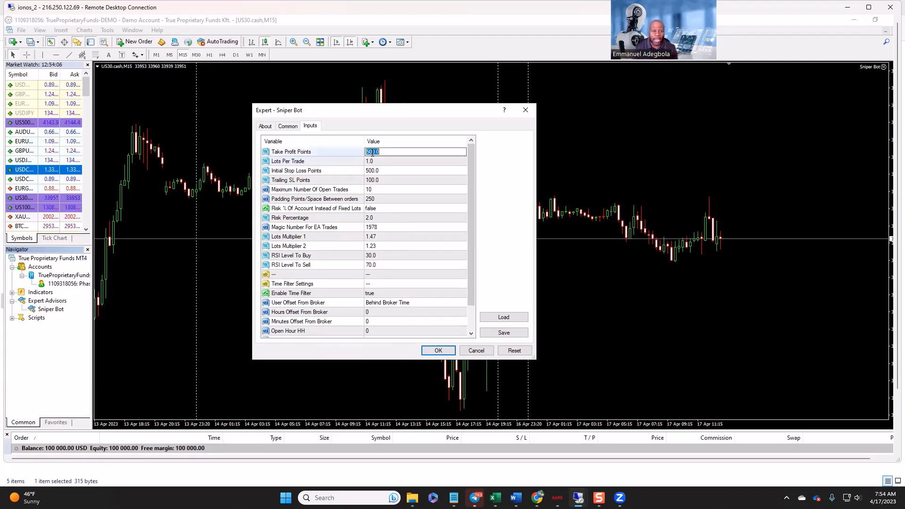
click(372, 152)
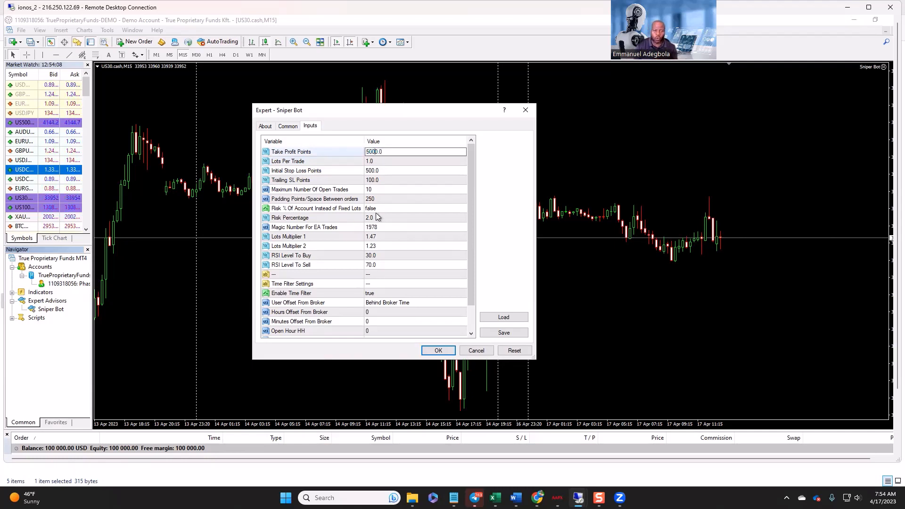
- Set Trailing SL Points to 1000.0 and Initial Stop Loss Points to 20000.0 in the Sniper Bot inputs
double_click(372, 181)
click(372, 181)
text(0)
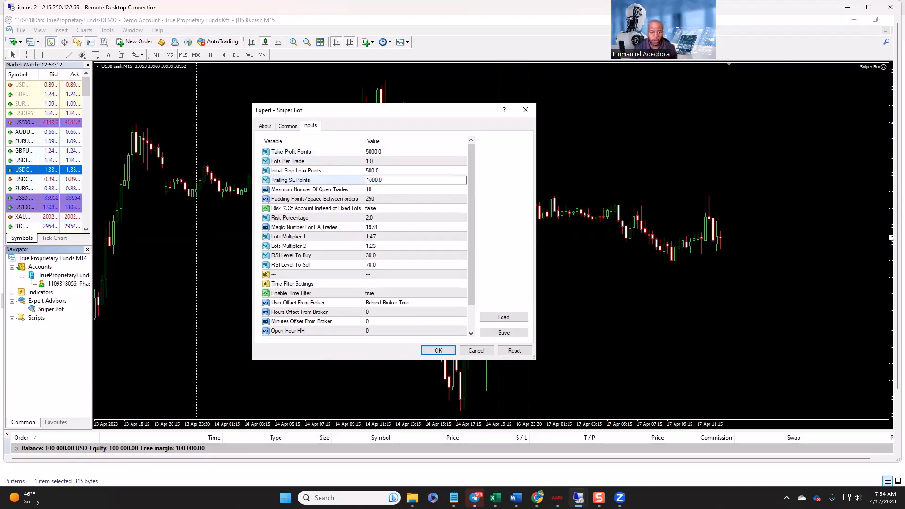
double_click(372, 171)
click(373, 171)
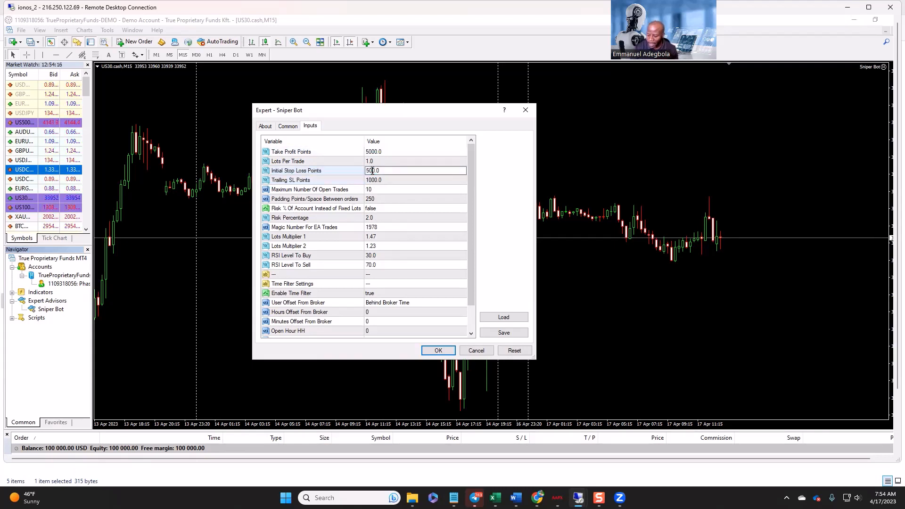
text(0)
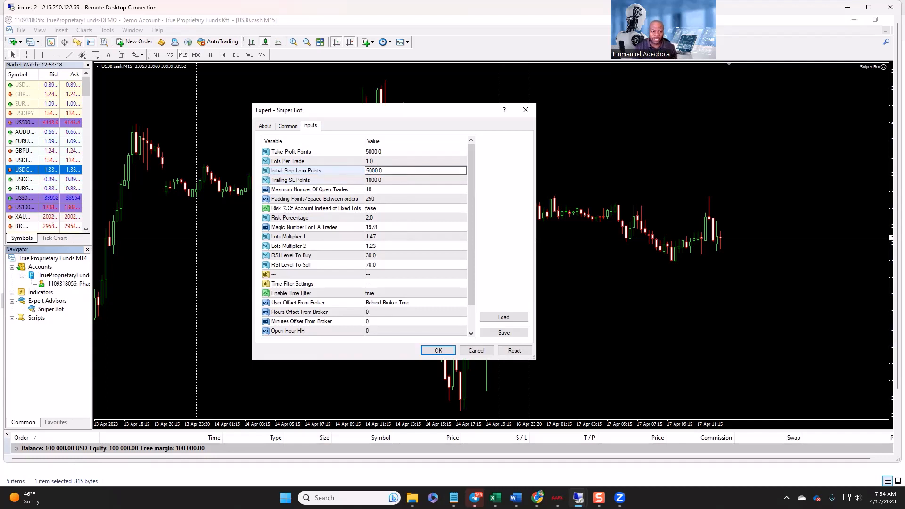
drag(370, 171, 365, 172)
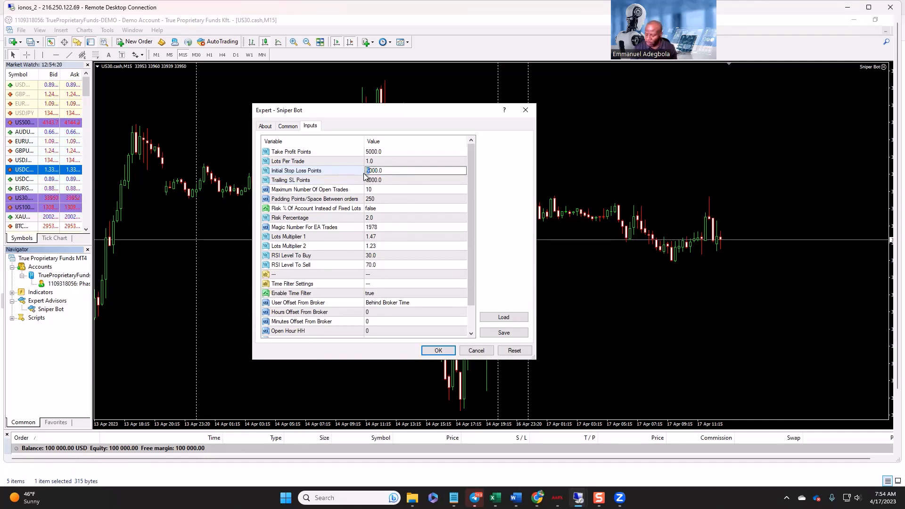
text(20)
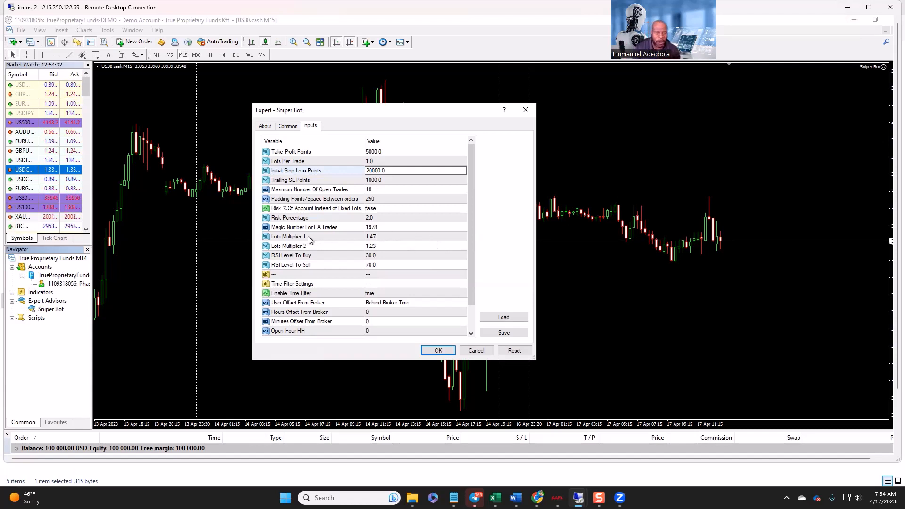
- Set Magic Number For EA Trades to 2014 and Padding Points/Space Between orders to 1000
double_click(386, 226)
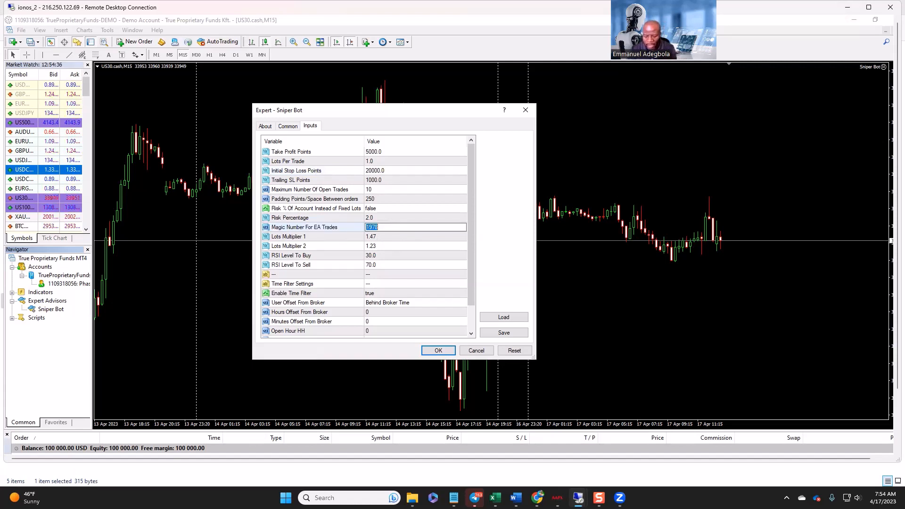
text(2014)
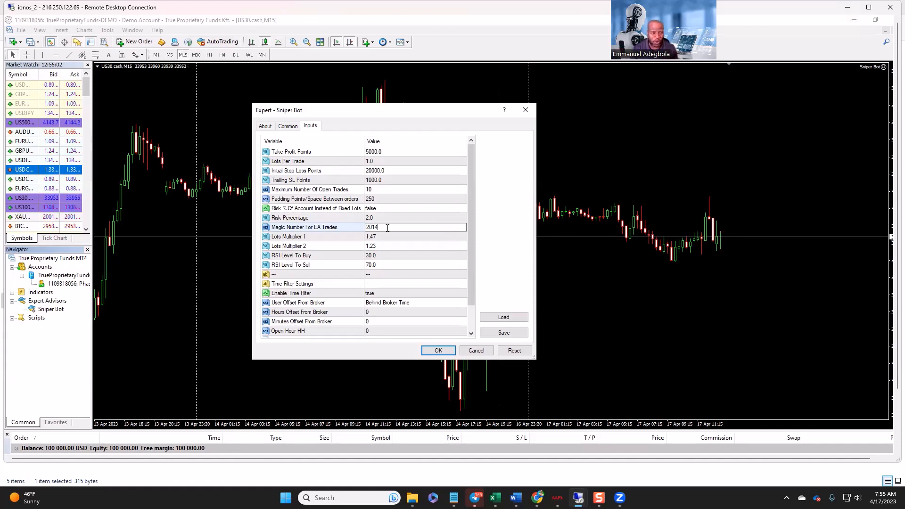
double_click(389, 201)
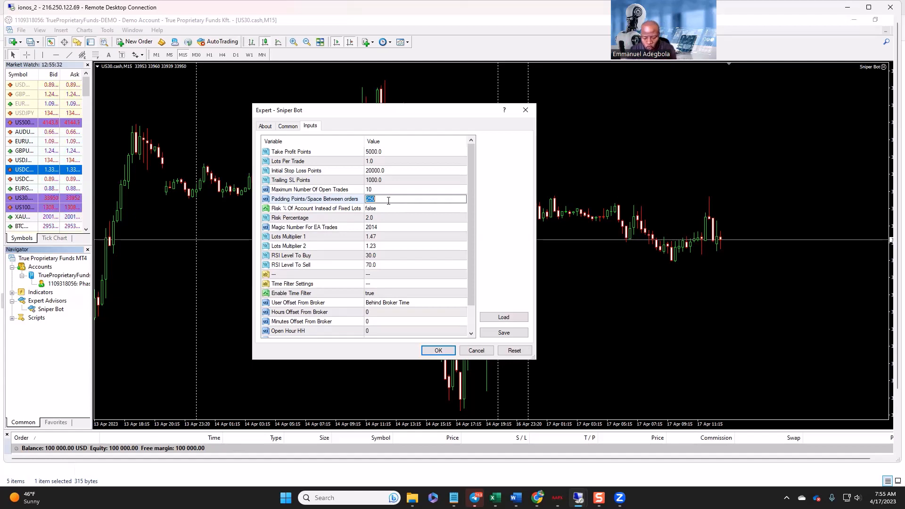
text(1000)
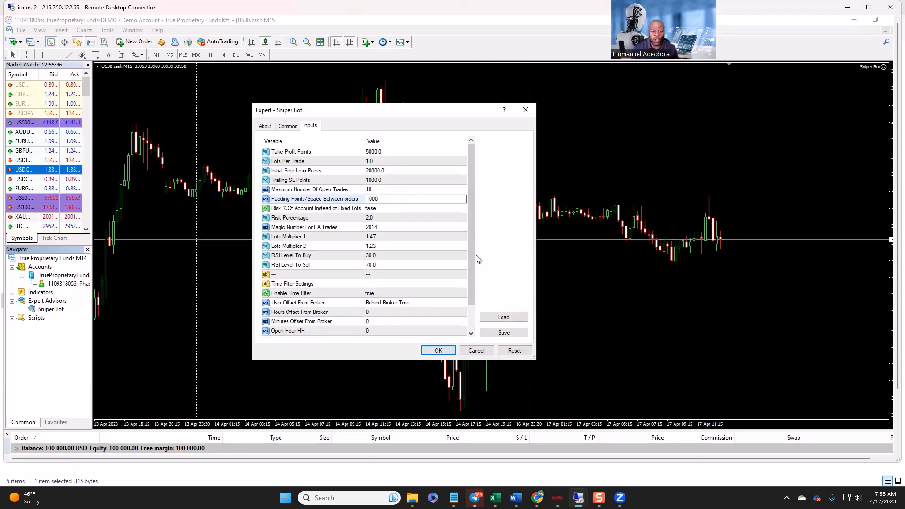
- Set the time filter's Open Hour HH to 16, Open Minute MM to 30 and Close Hour HH to 22
drag(474, 258, 470, 301)
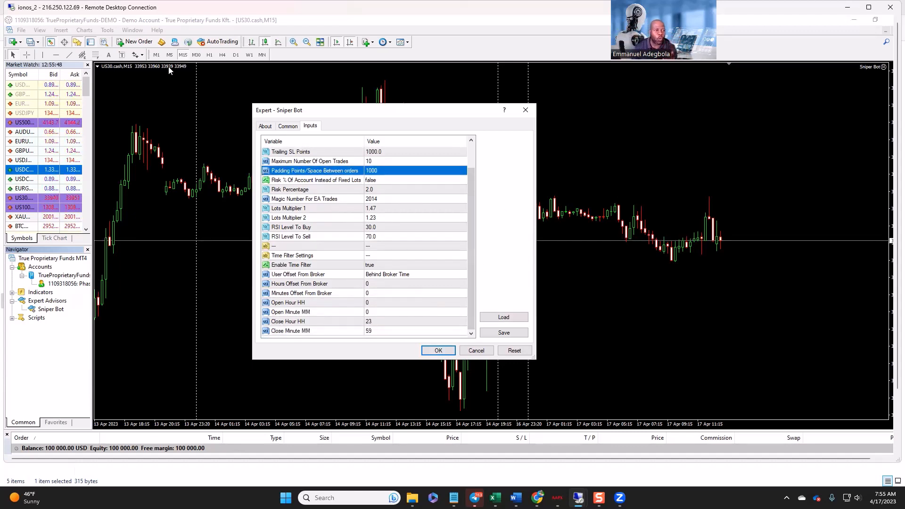
double_click(375, 302)
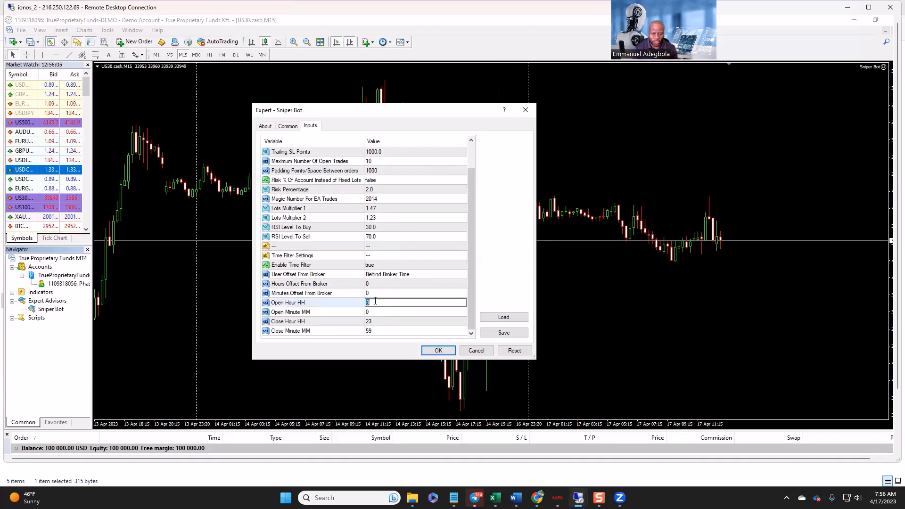
text(16)
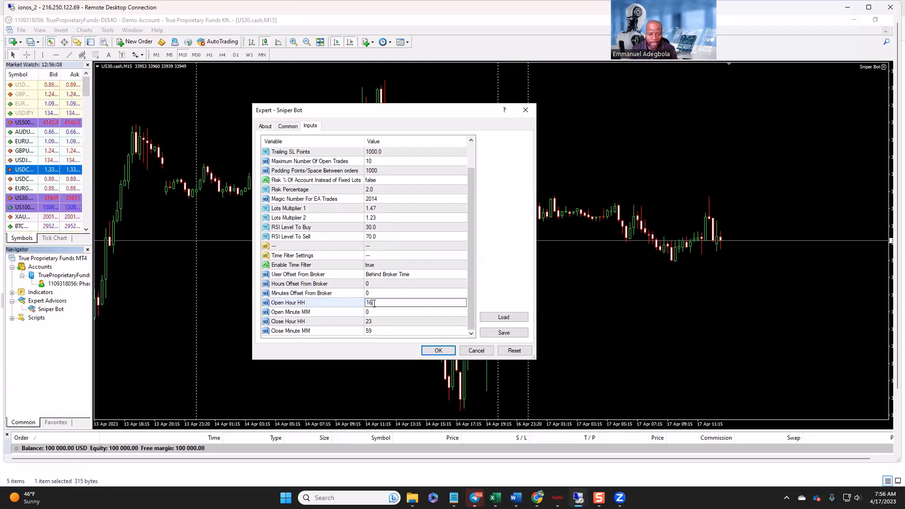
double_click(374, 312)
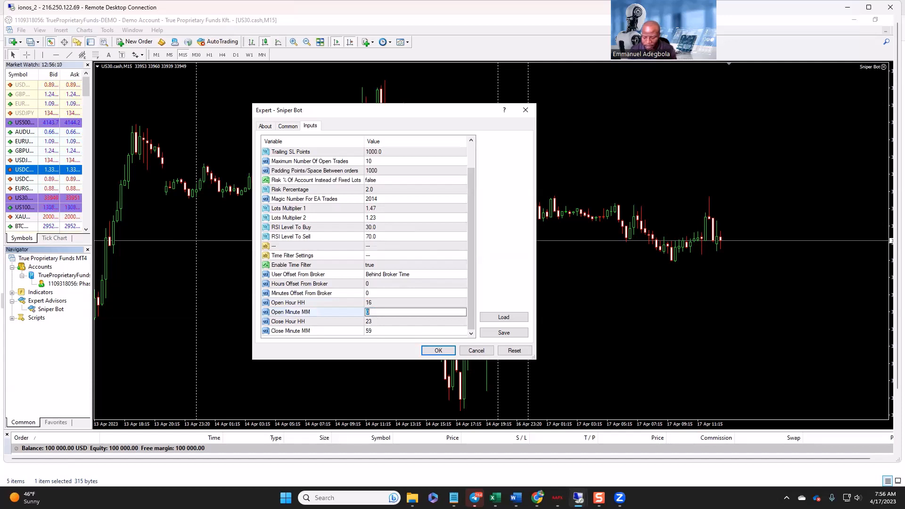
text(30)
double_click(373, 321)
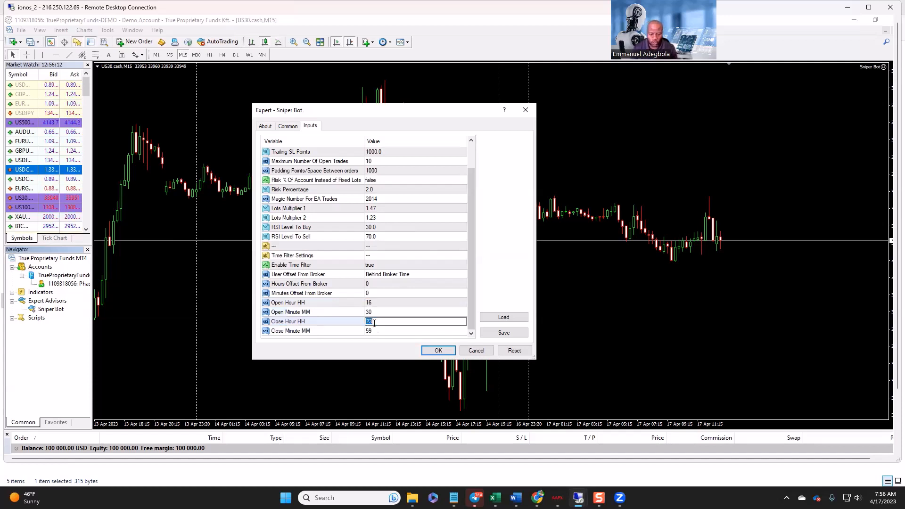
text(22)
key(Return)
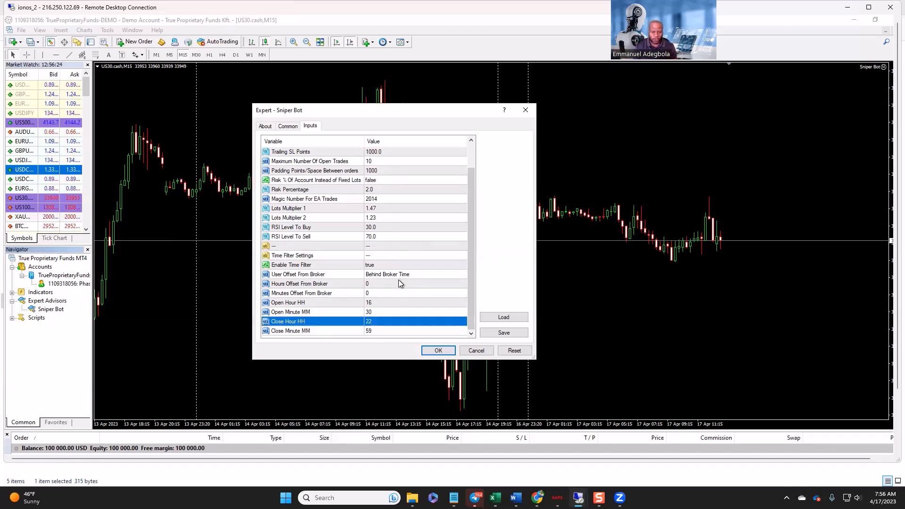
- Allow live trading for the Sniper Bot, then return to its input parameters and review them
click(281, 125)
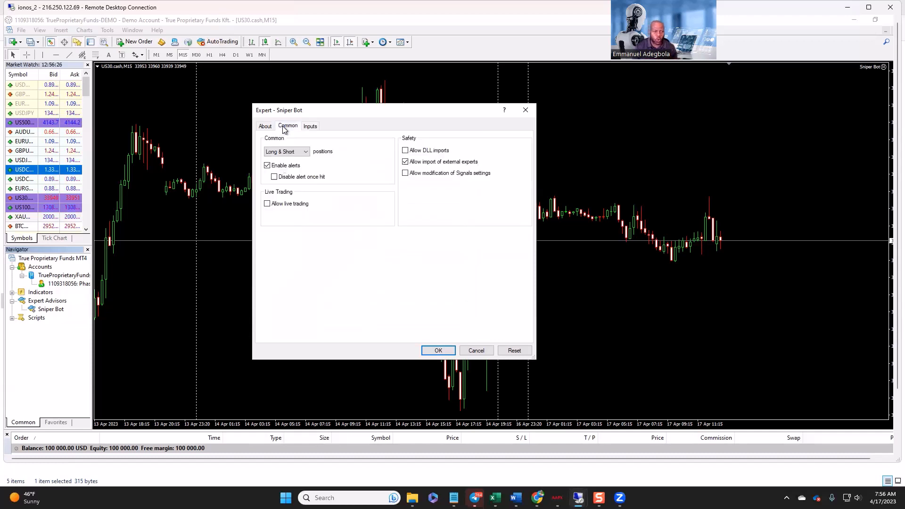
click(267, 205)
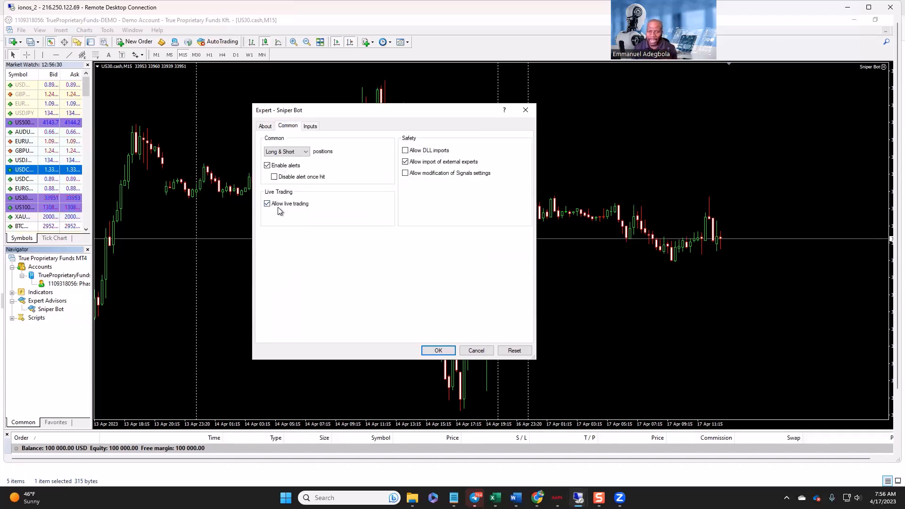
click(310, 127)
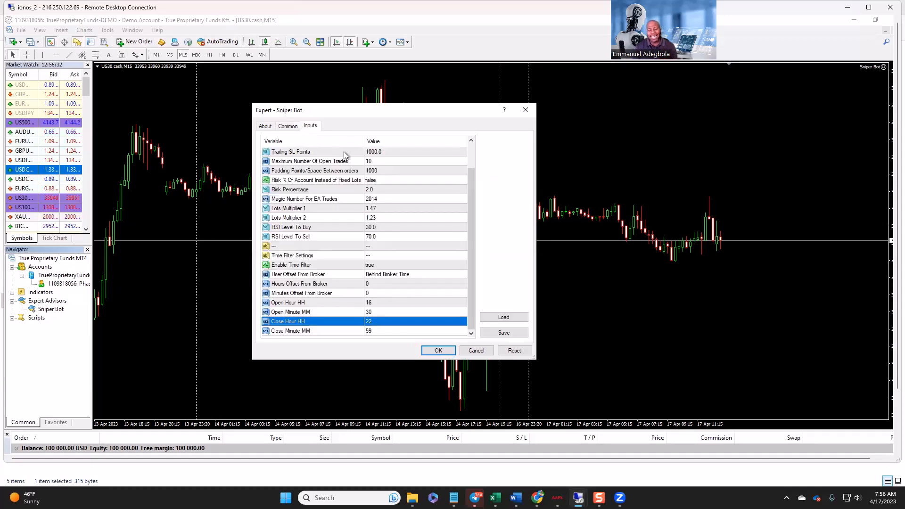
drag(471, 251, 465, 310)
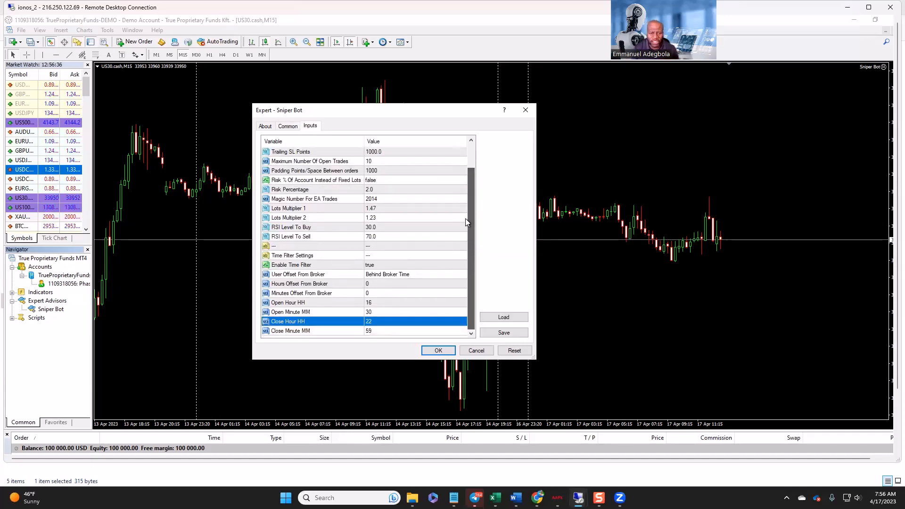
drag(466, 219, 471, 173)
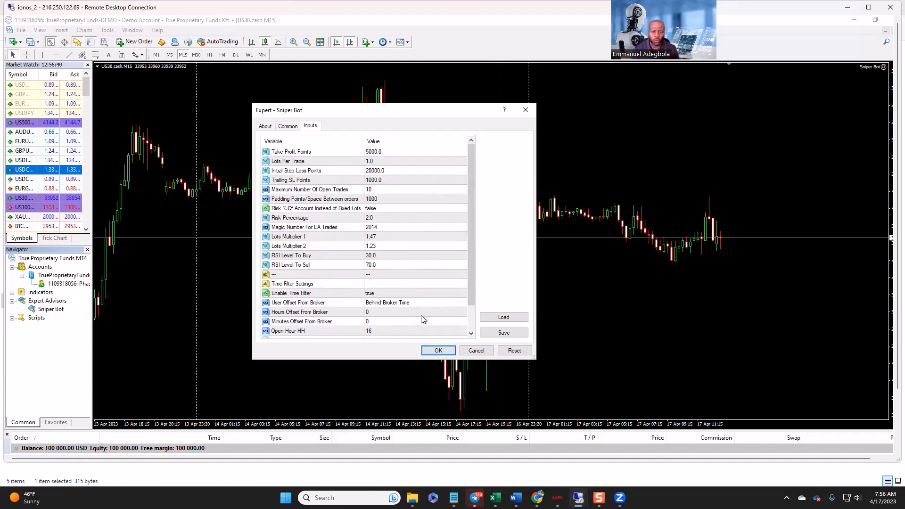
- Save the Sniper Bot inputs as a new preset named SniperBot_M15_US30.set in the MQL4 > Presets folder
click(504, 333)
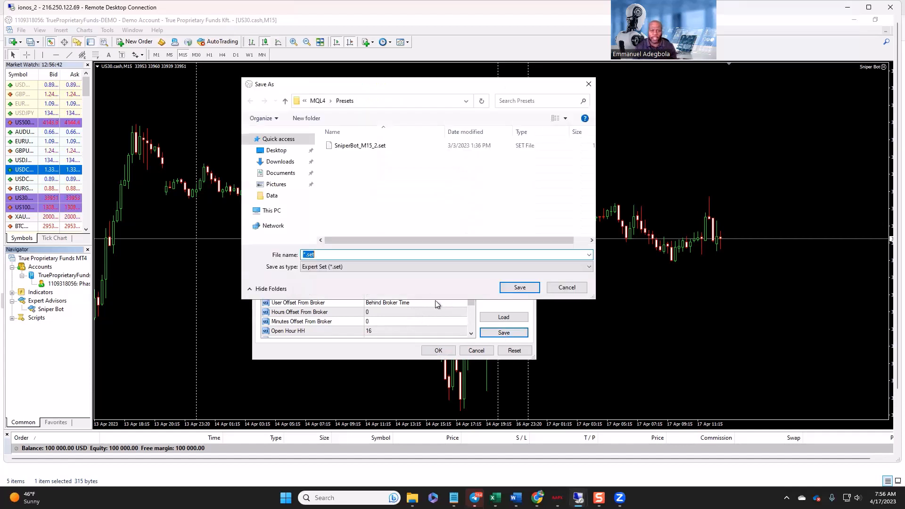
click(351, 147)
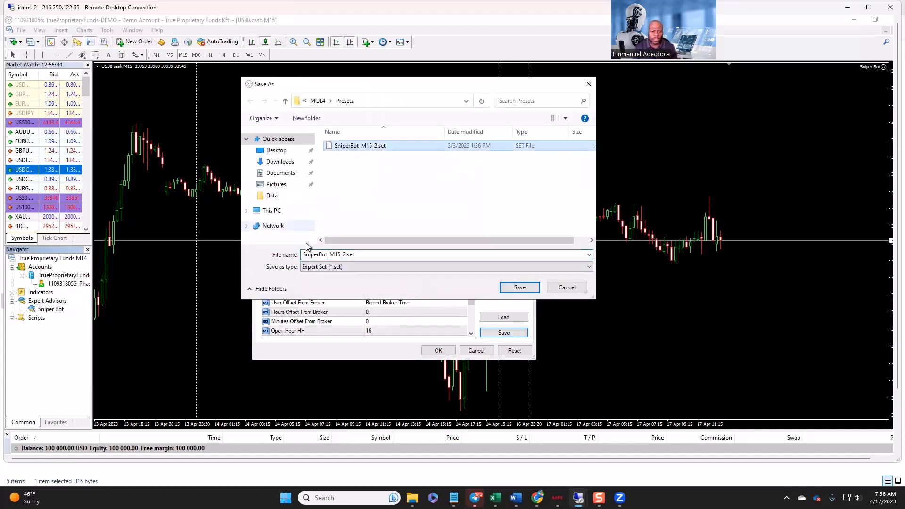
click(344, 254)
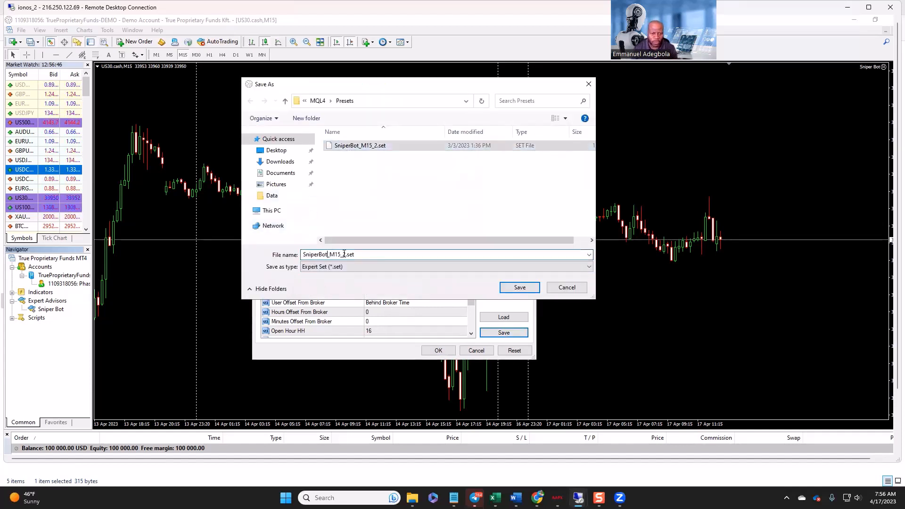
drag(344, 254, 271, 254)
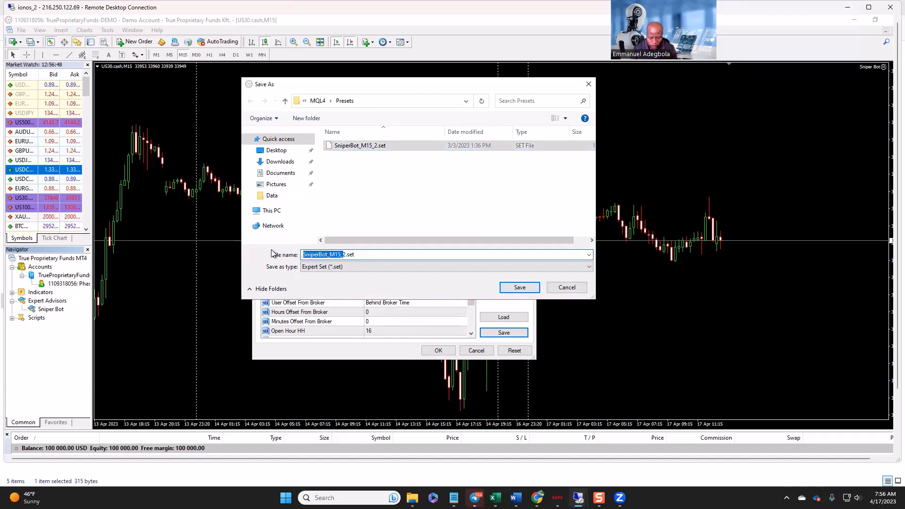
text(Sniper)
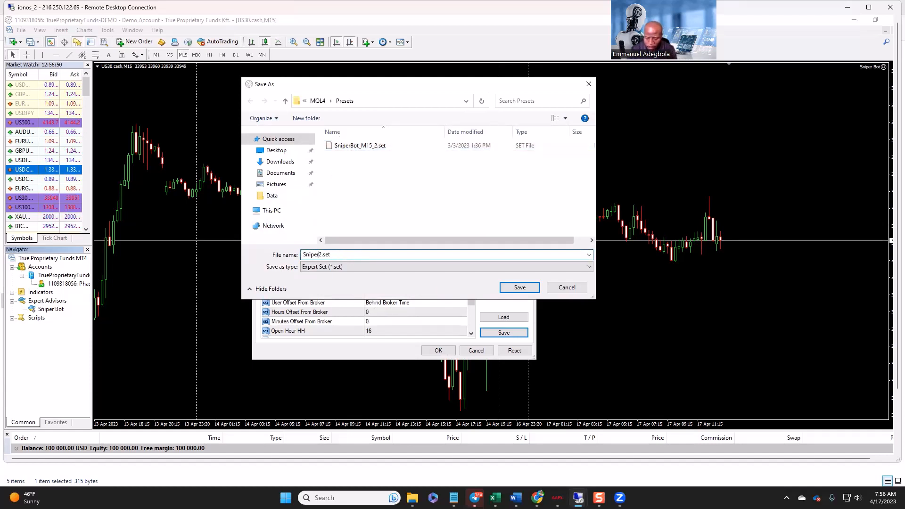
text(B)
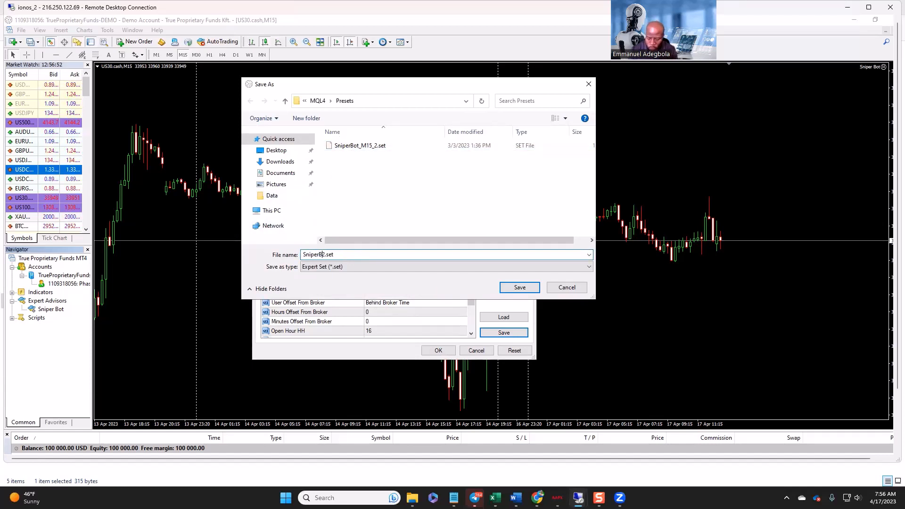
text(ot)
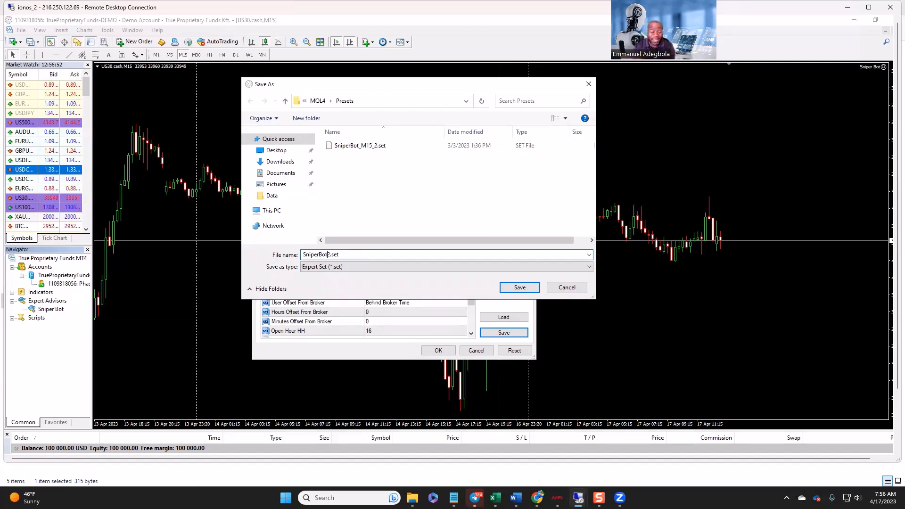
key(Delete)
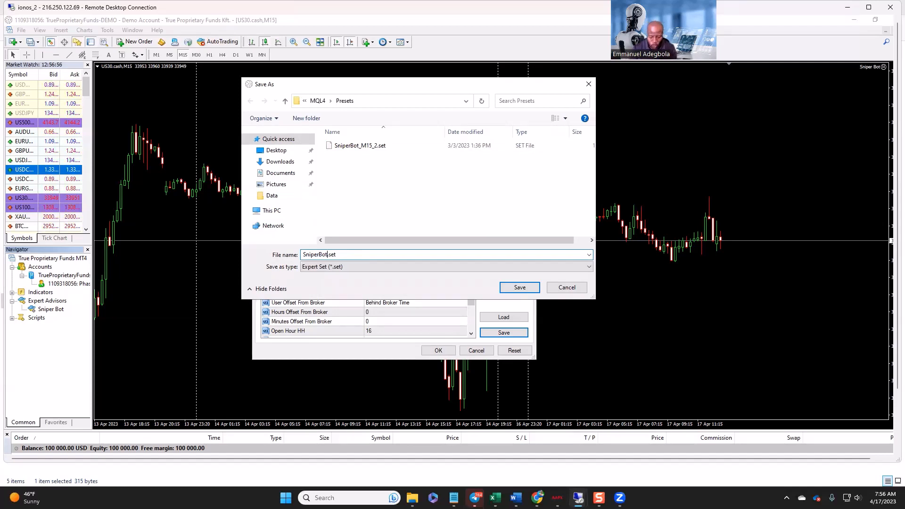
text(_)
text(M15_US30)
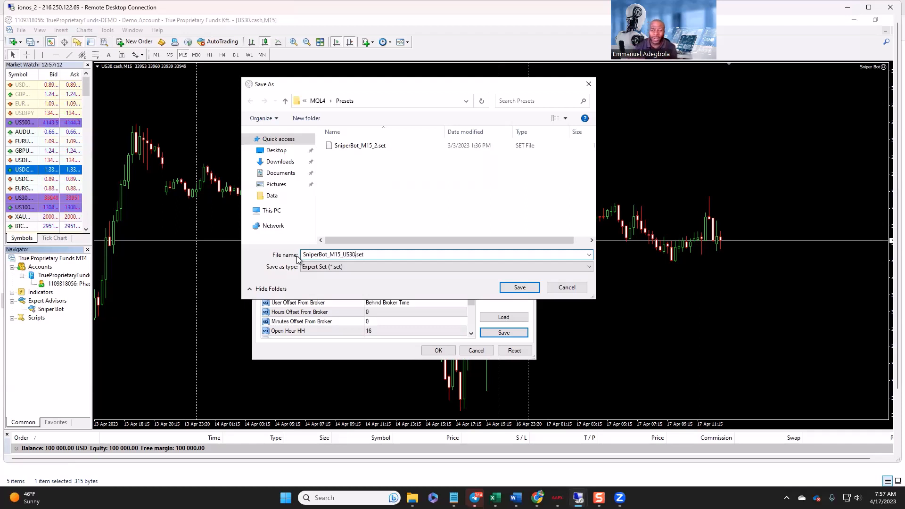
click(518, 290)
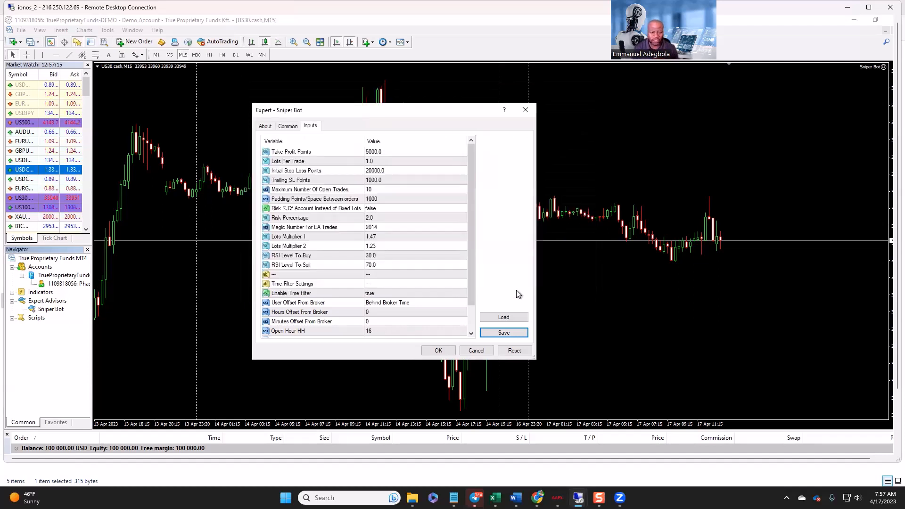
- Apply the Sniper Bot settings to the US30.cash M15 chart and enable automated trading
click(437, 350)
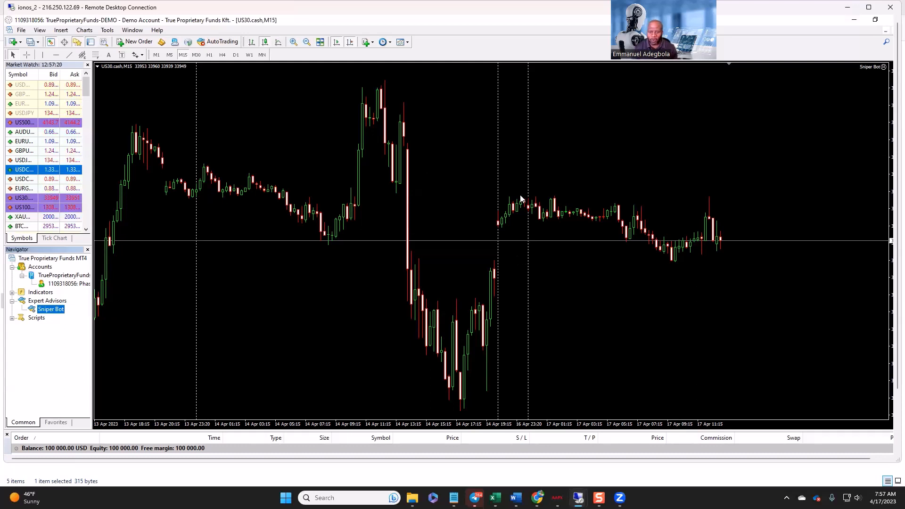
click(218, 43)
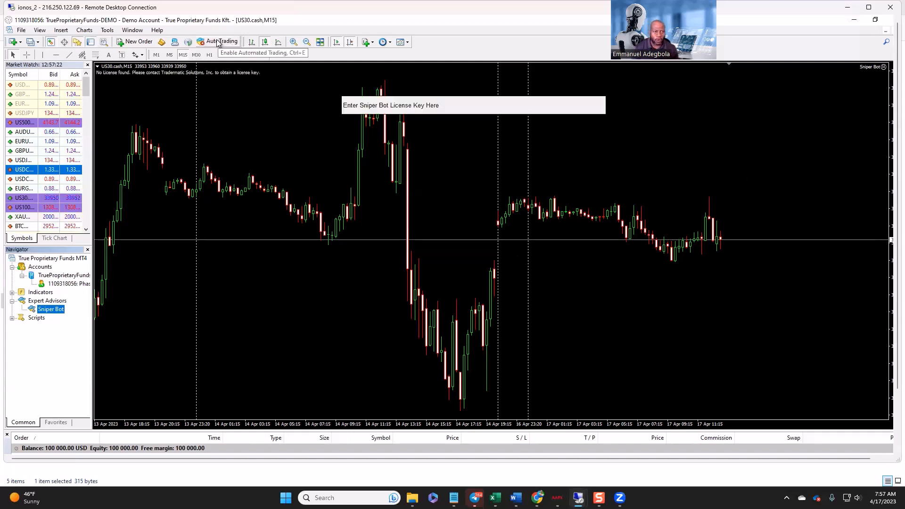